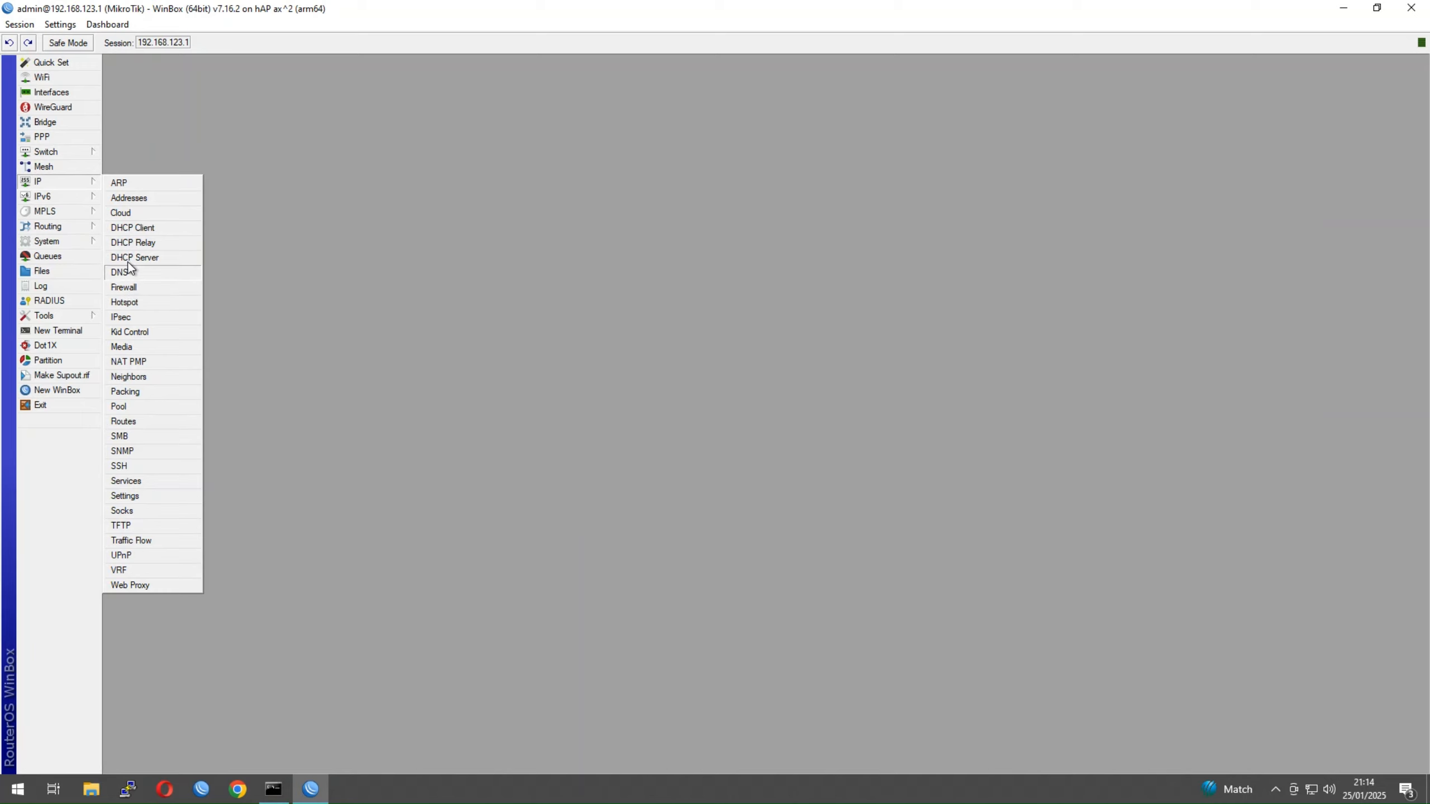
- Review the DHCP server's leases on the local router, selecting the DESKTOP client's lease, and close the window
click(134, 257)
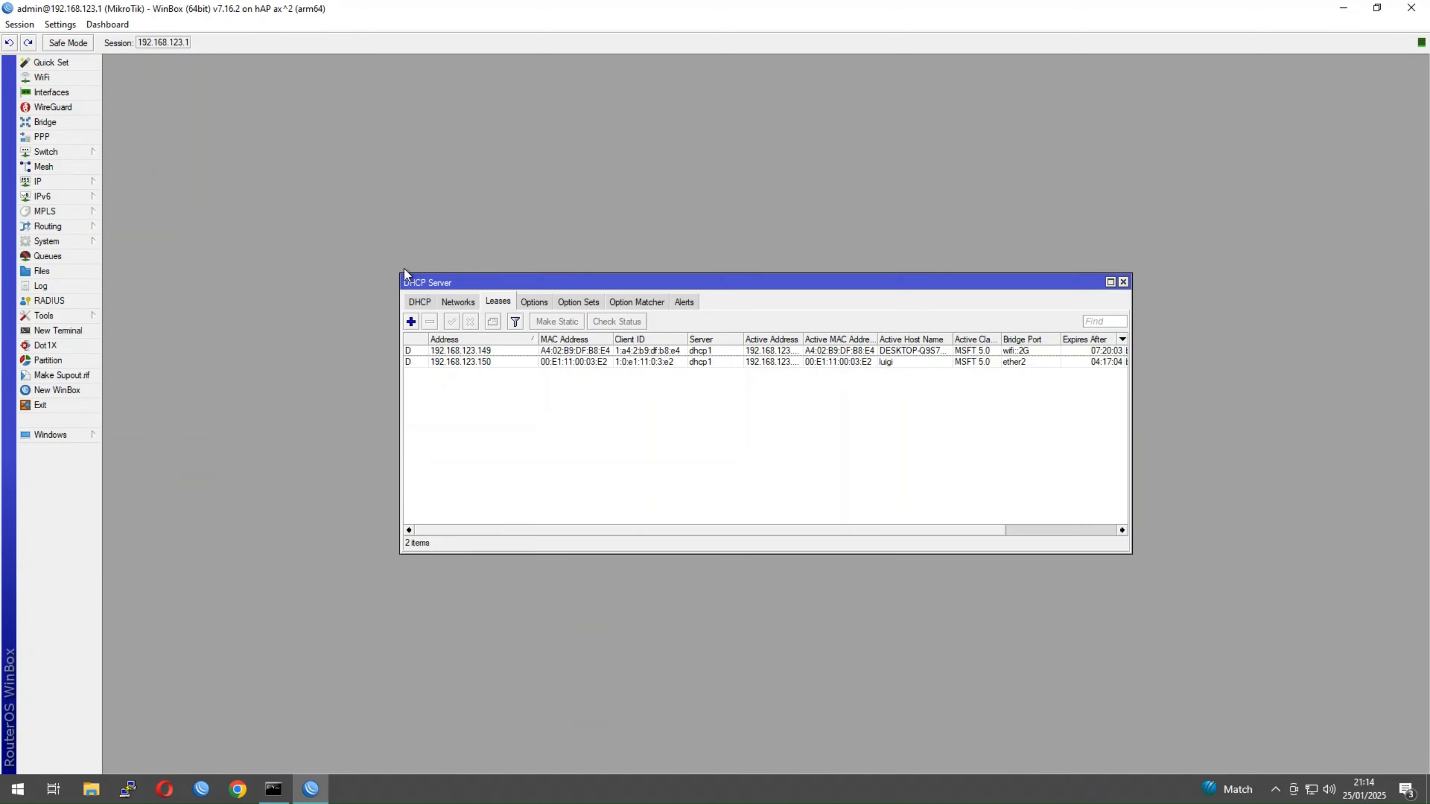
click(476, 352)
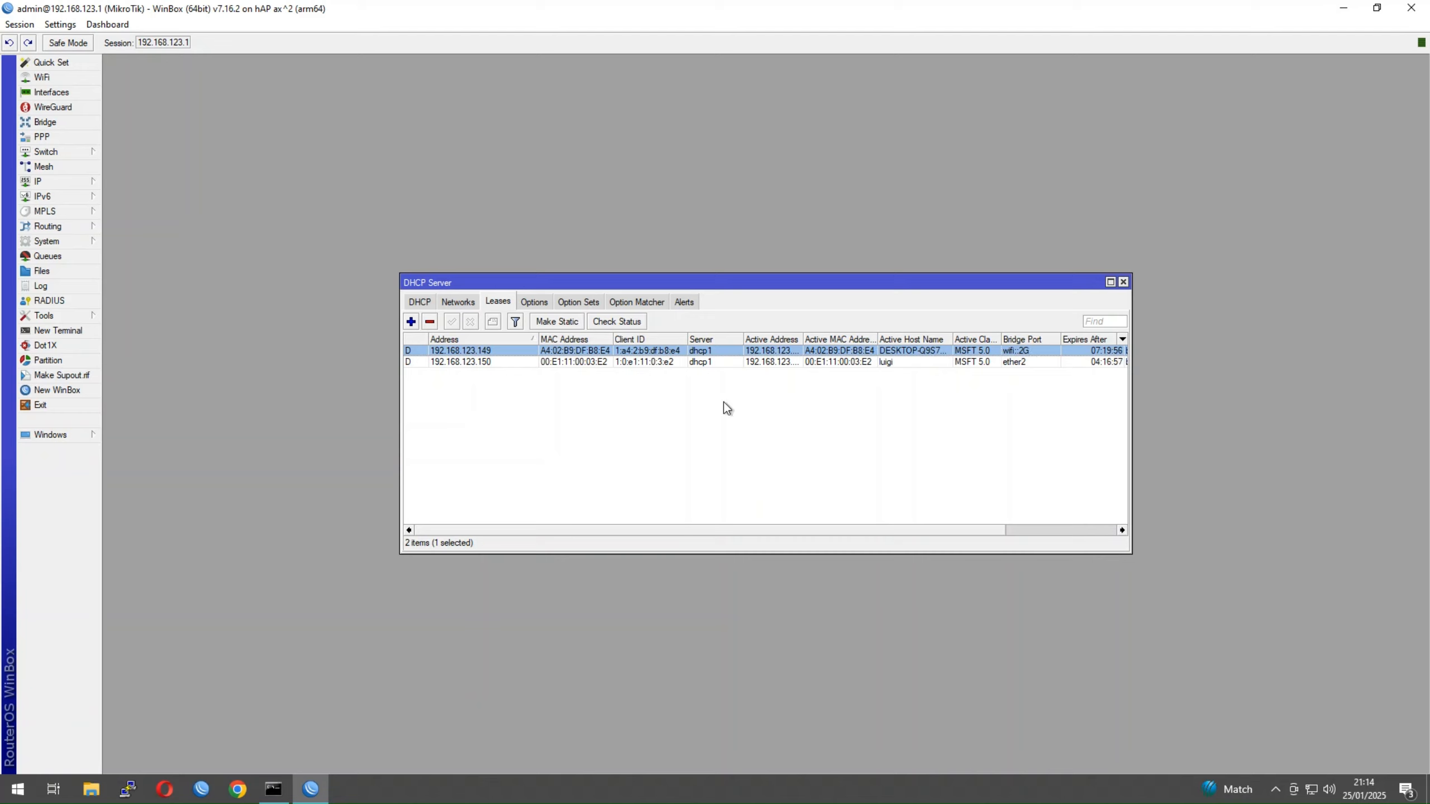
click(1124, 282)
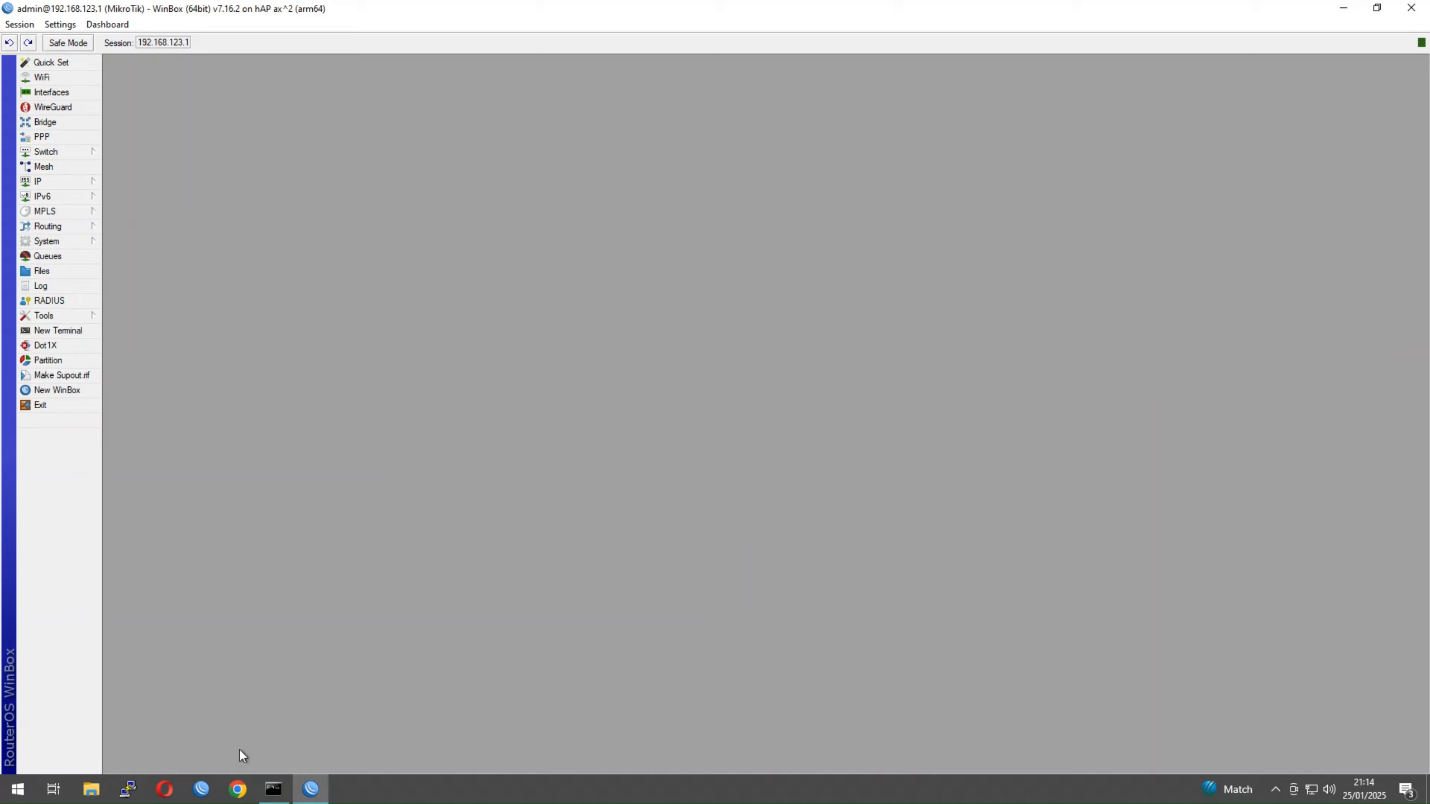
- Start a second WinBox instance and connect to the cloud router at 54.66.163.58 as admin
click(202, 790)
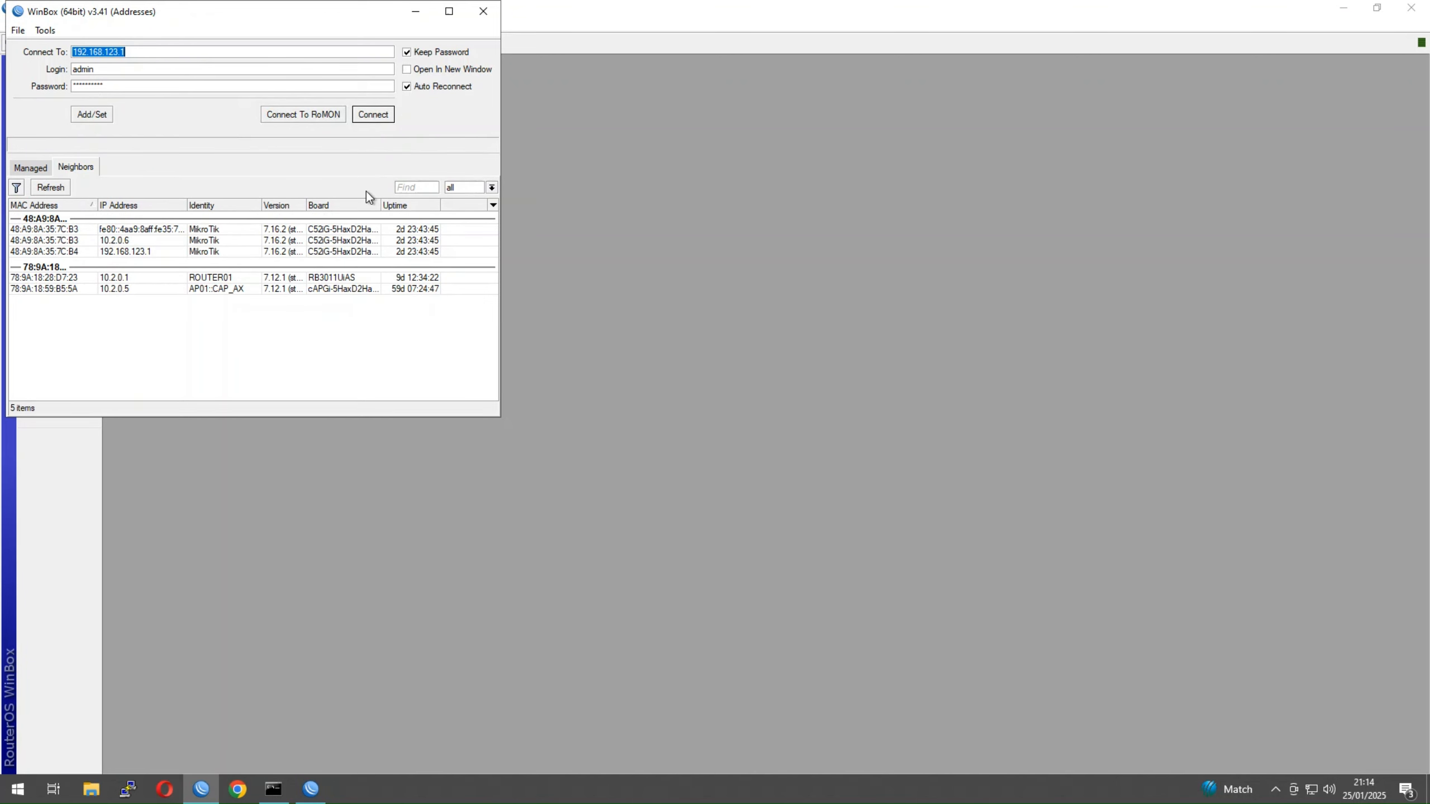
drag(349, 19, 568, 143)
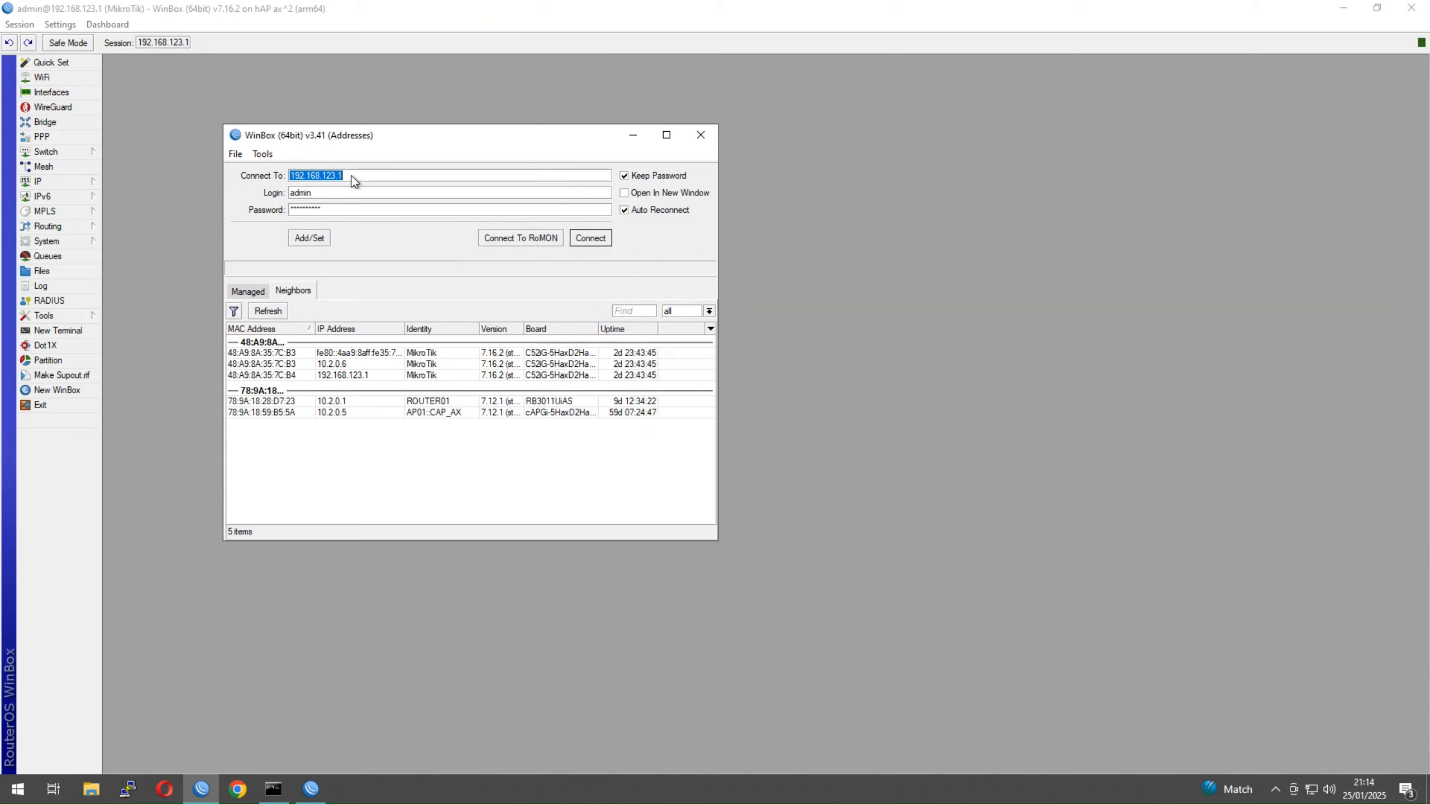
text(4)
text(.)
text(58)
key(Return)
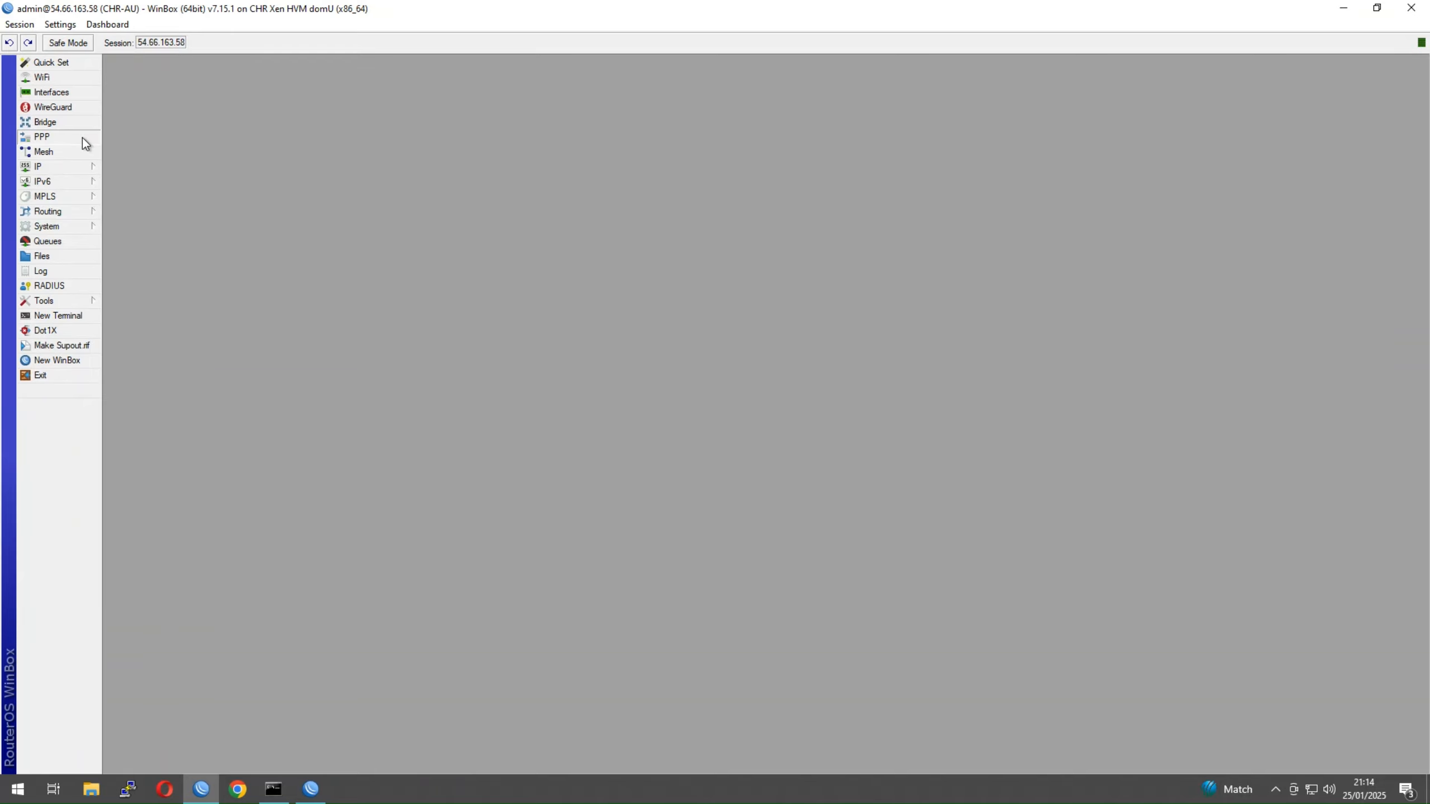
- Inspect the L2TP server binding among the PPP interfaces and the vpn_bridge and l2tp-user1 entries in the IP address list
click(85, 138)
click(322, 352)
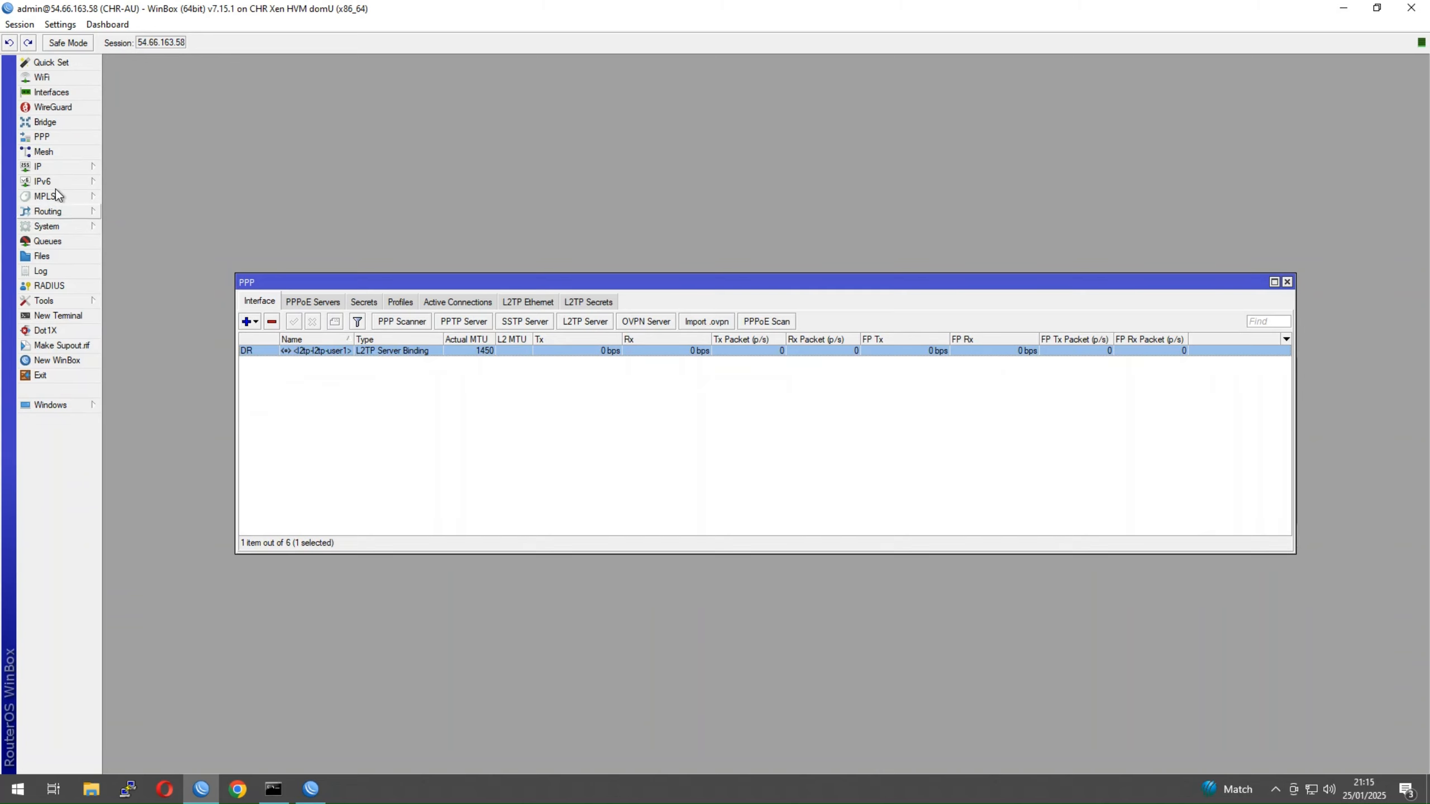
click(54, 156)
click(129, 183)
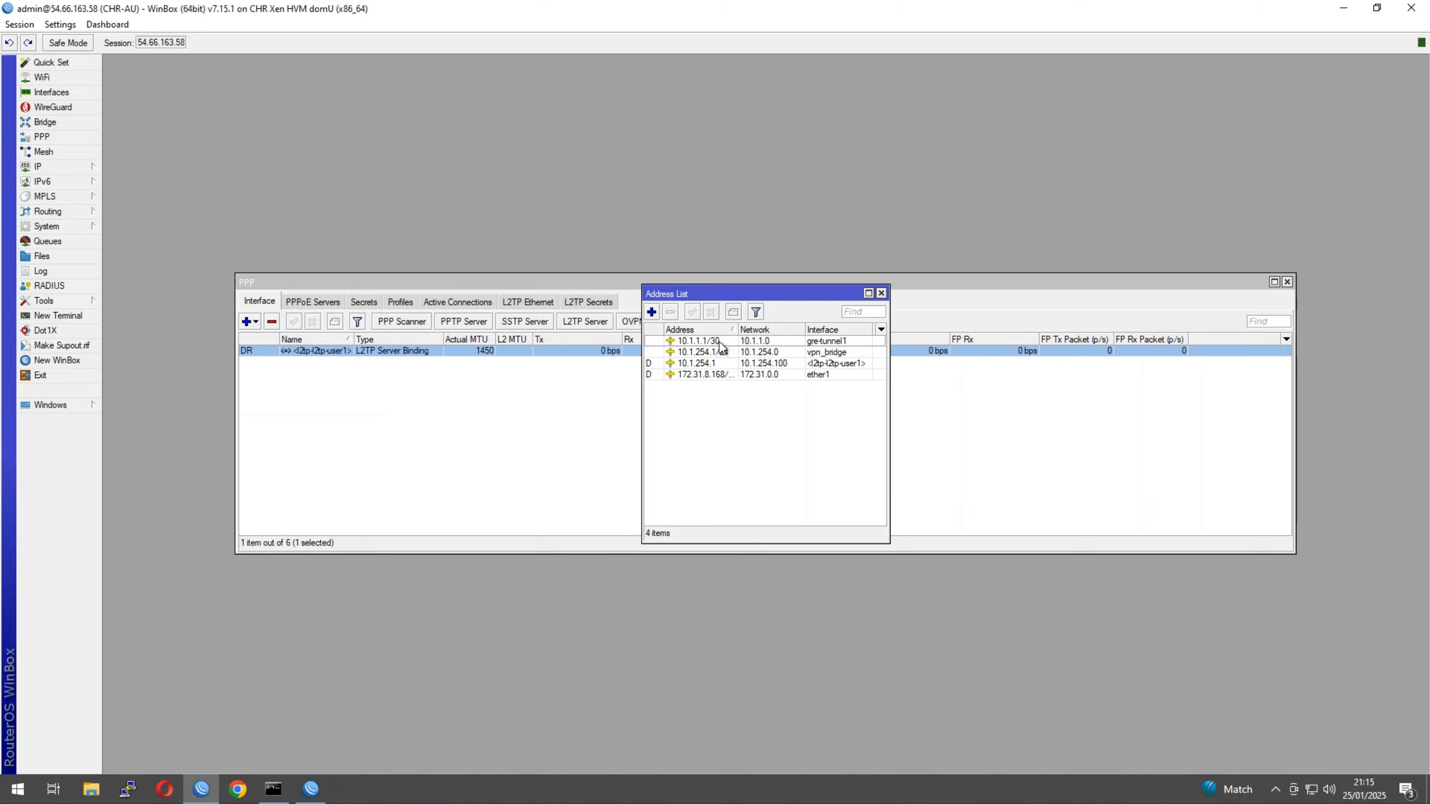
click(731, 352)
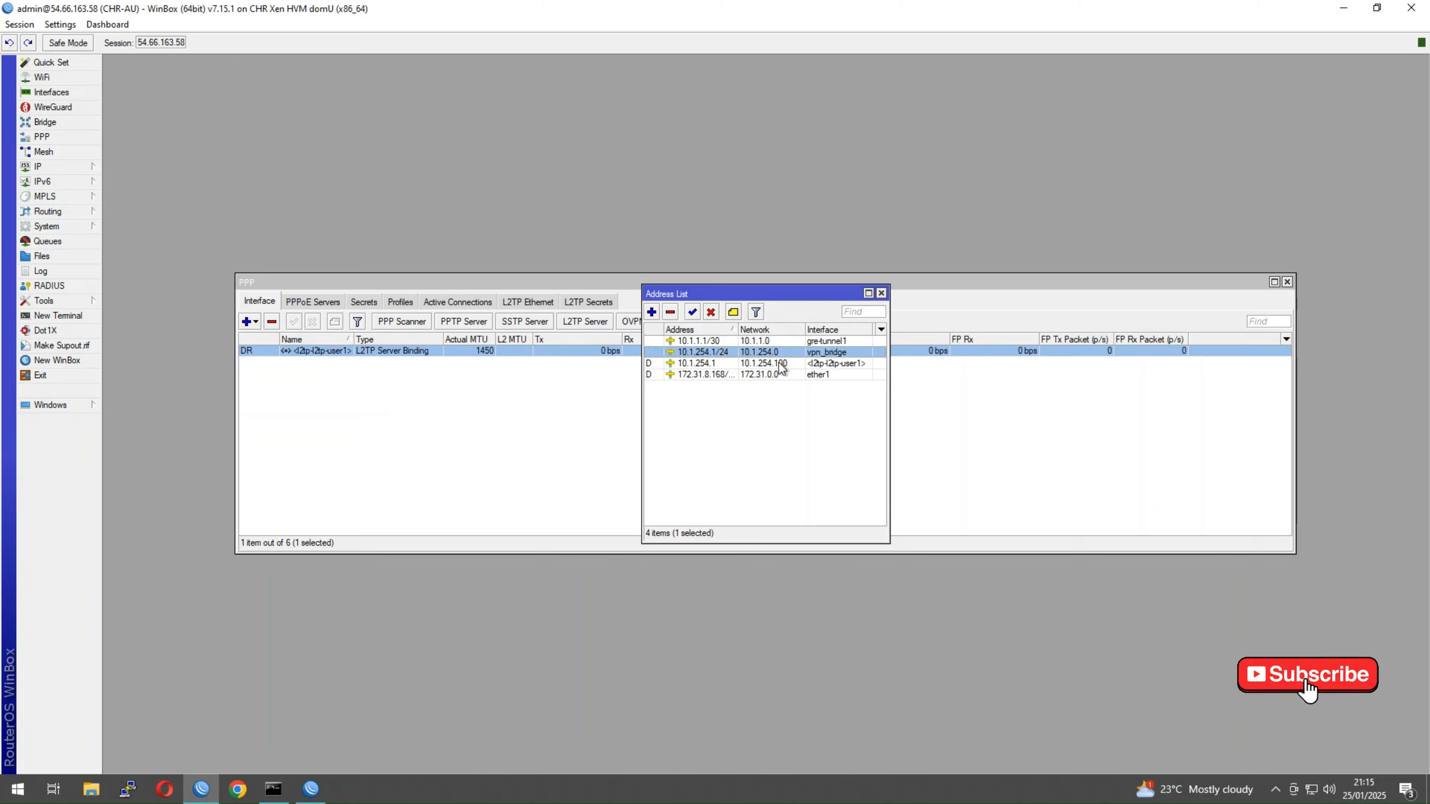
click(781, 365)
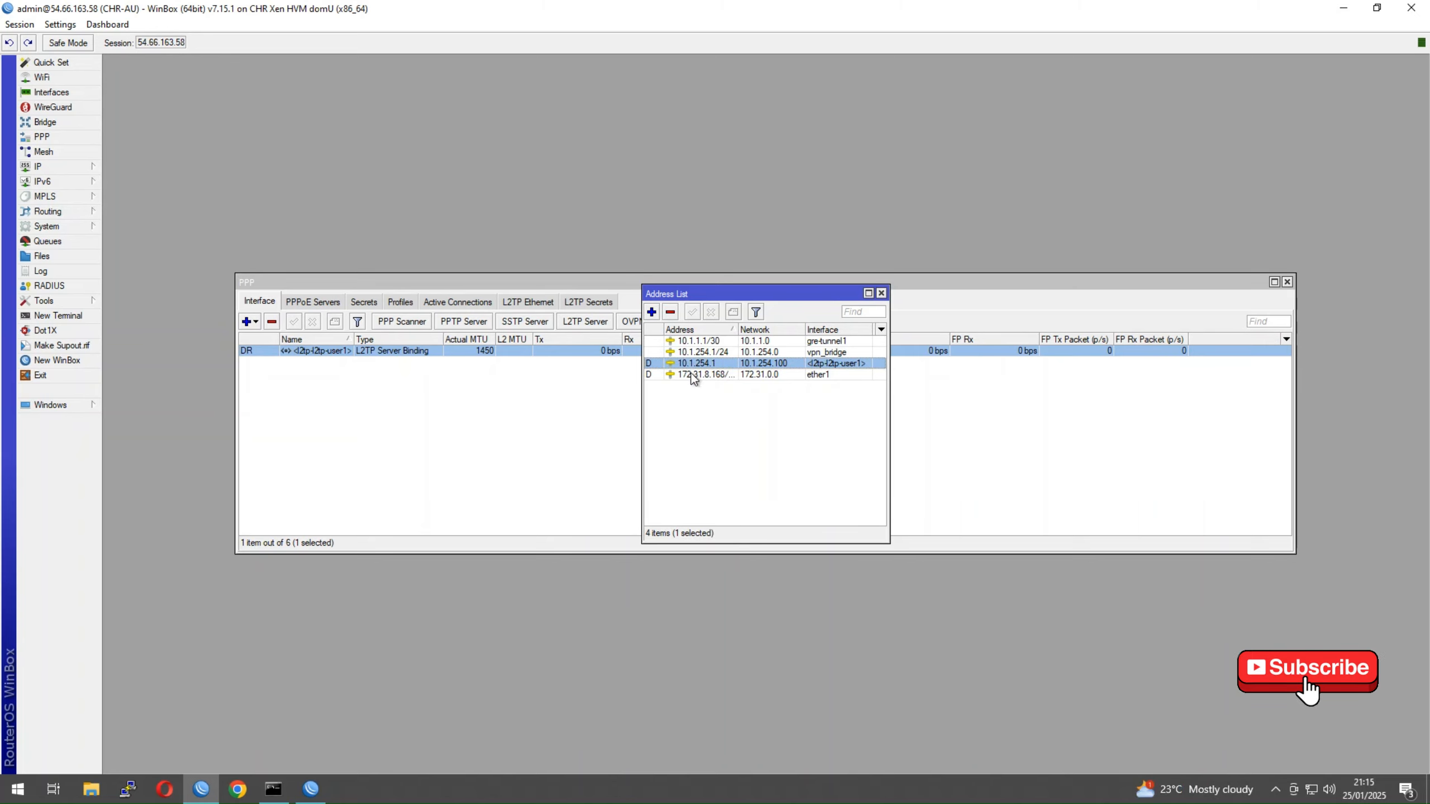
- Examine the local and remote addresses in the l2tp-user1 PPP secret and close it unchanged
click(381, 293)
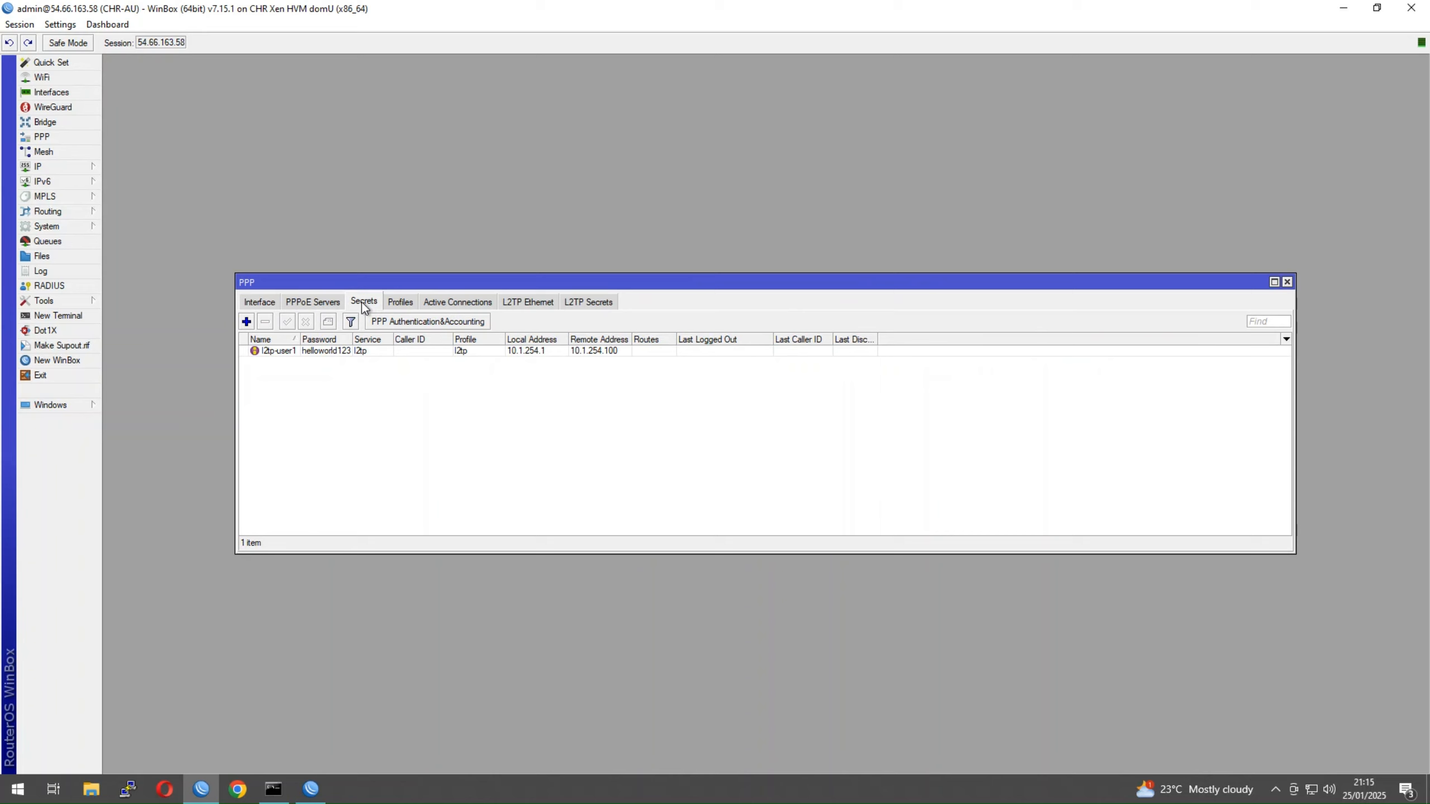
double_click(383, 351)
double_click(775, 390)
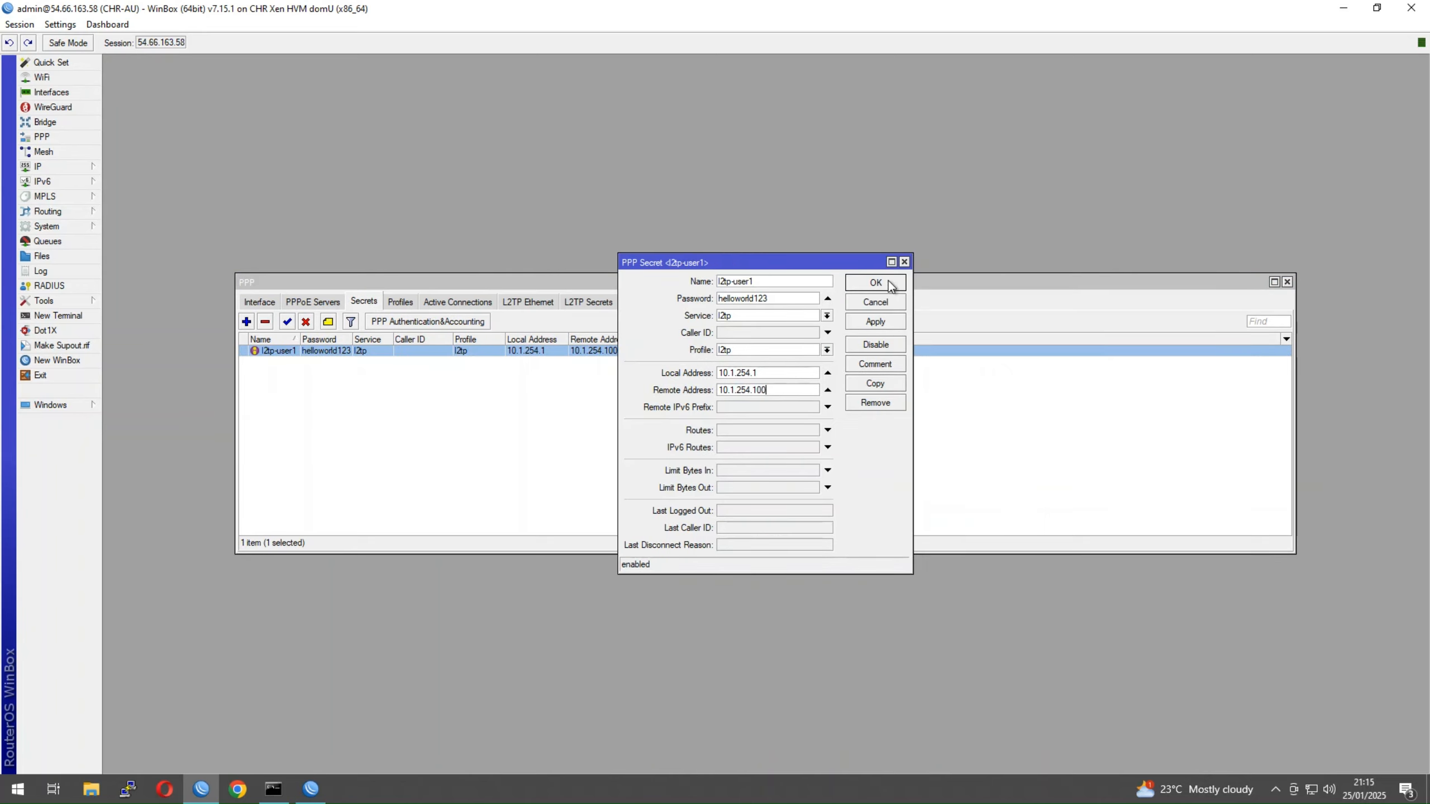
click(904, 262)
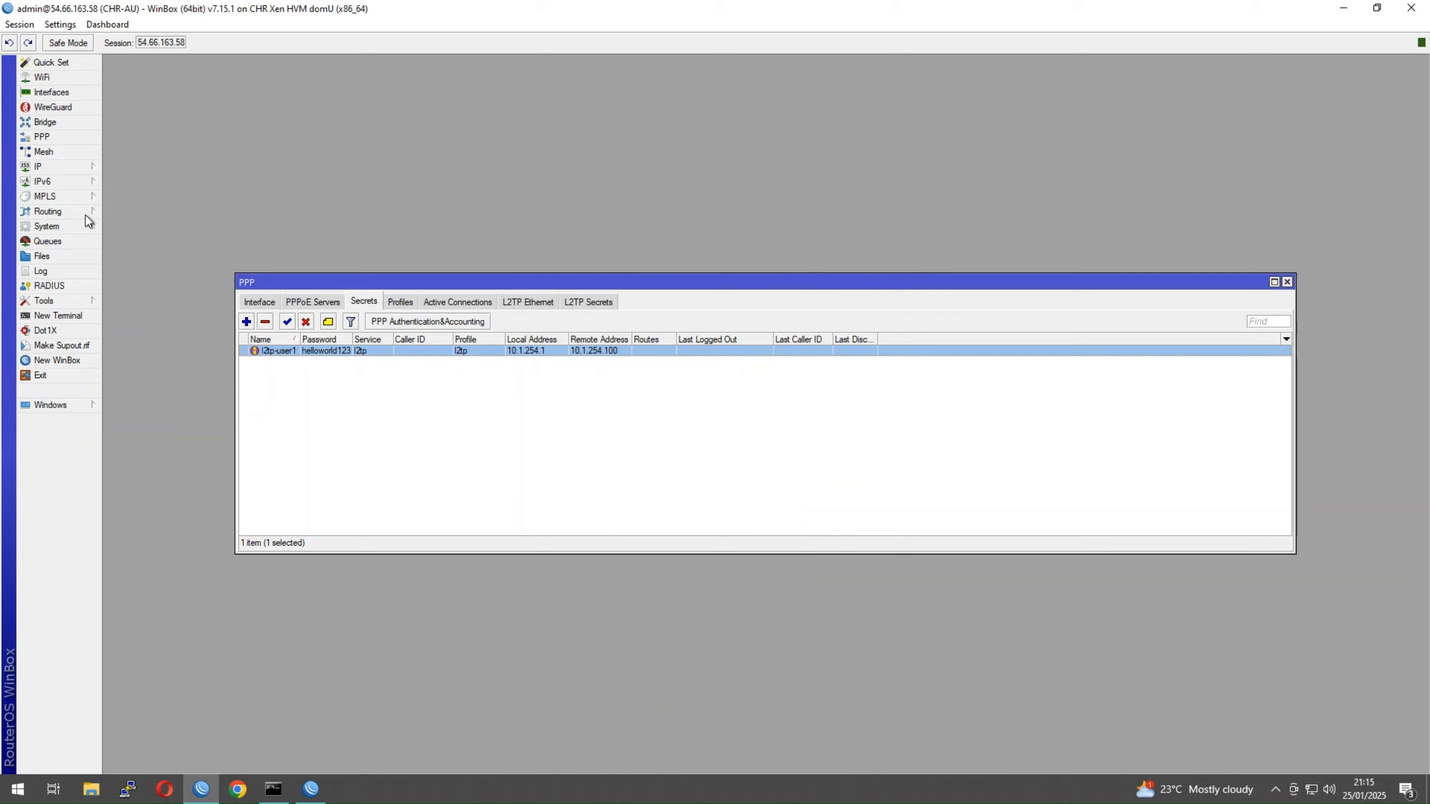
- Check the static route to 192.168.123.0/24 in the cloud router's IP route list and close the list
click(59, 167)
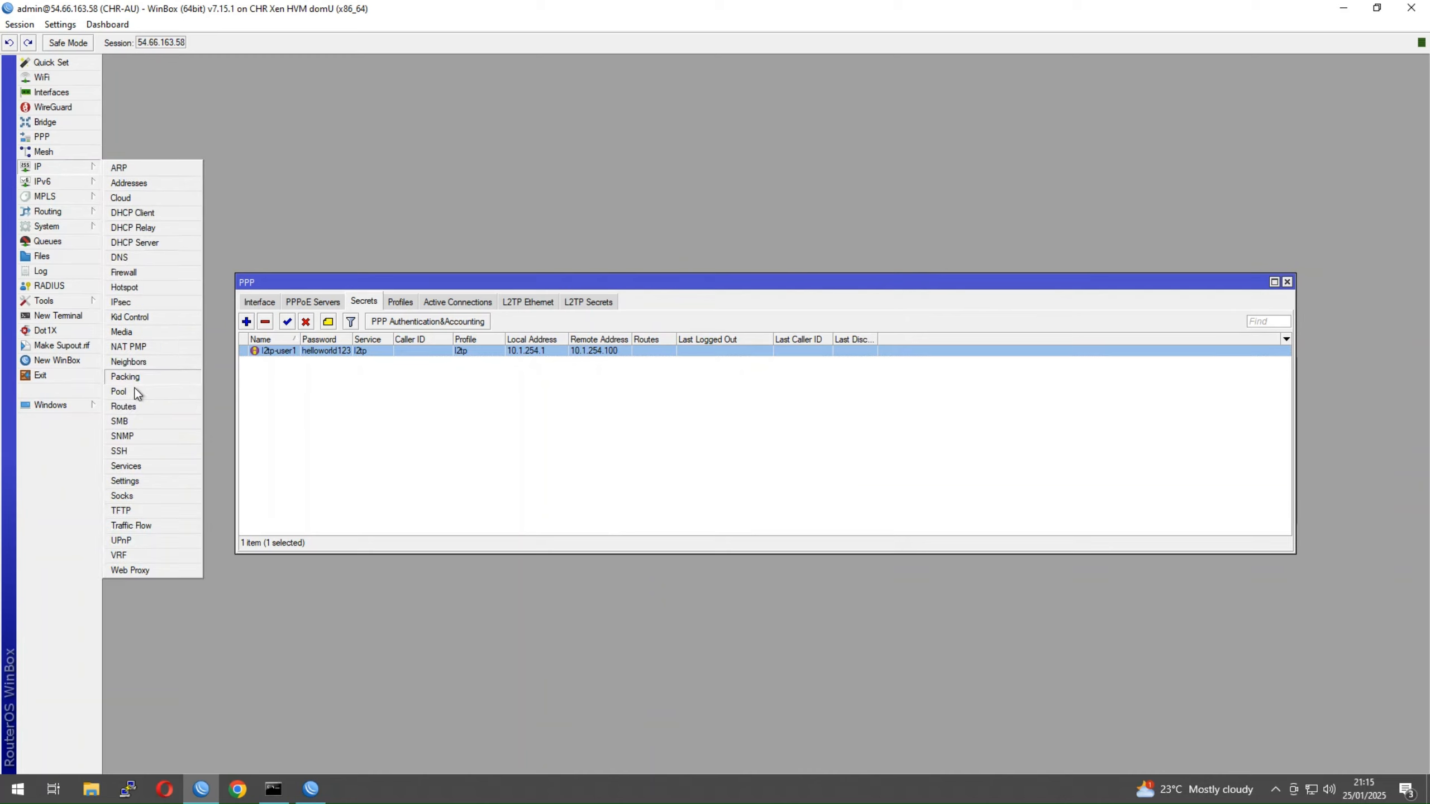
click(127, 407)
click(509, 263)
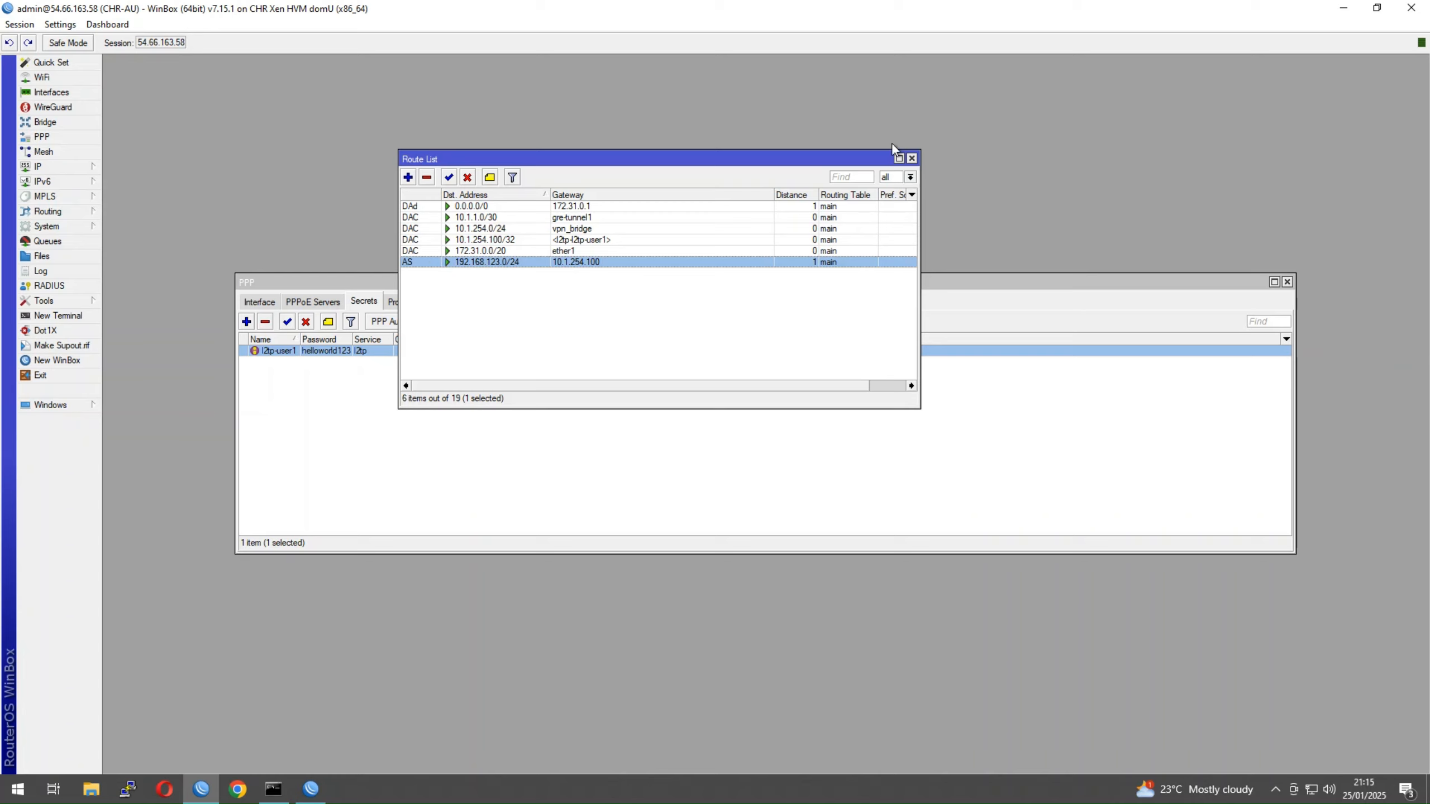
click(912, 158)
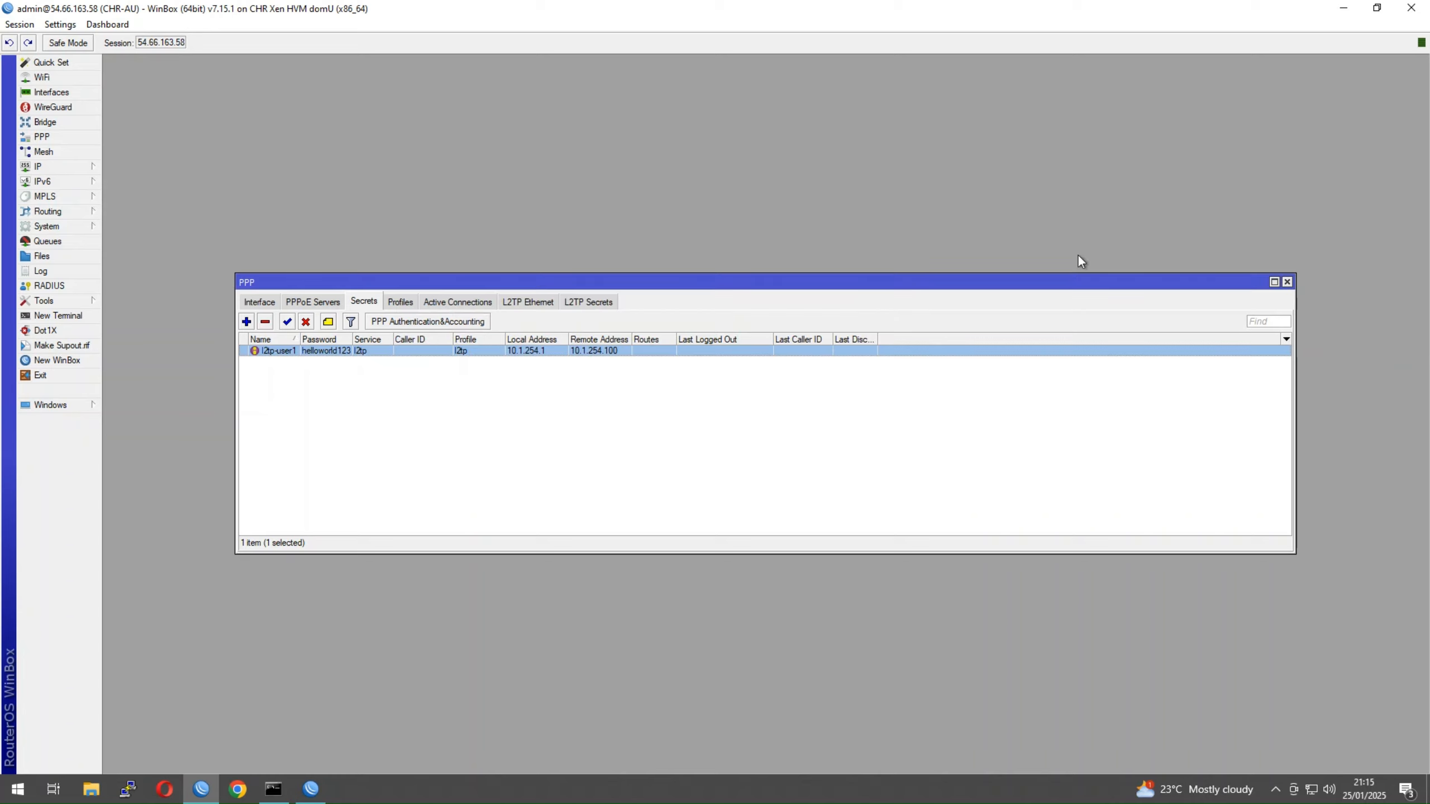
- Close the PPP and Address List windows and minimize the cloud router session to return to the 192.168.123.1 session
click(1287, 282)
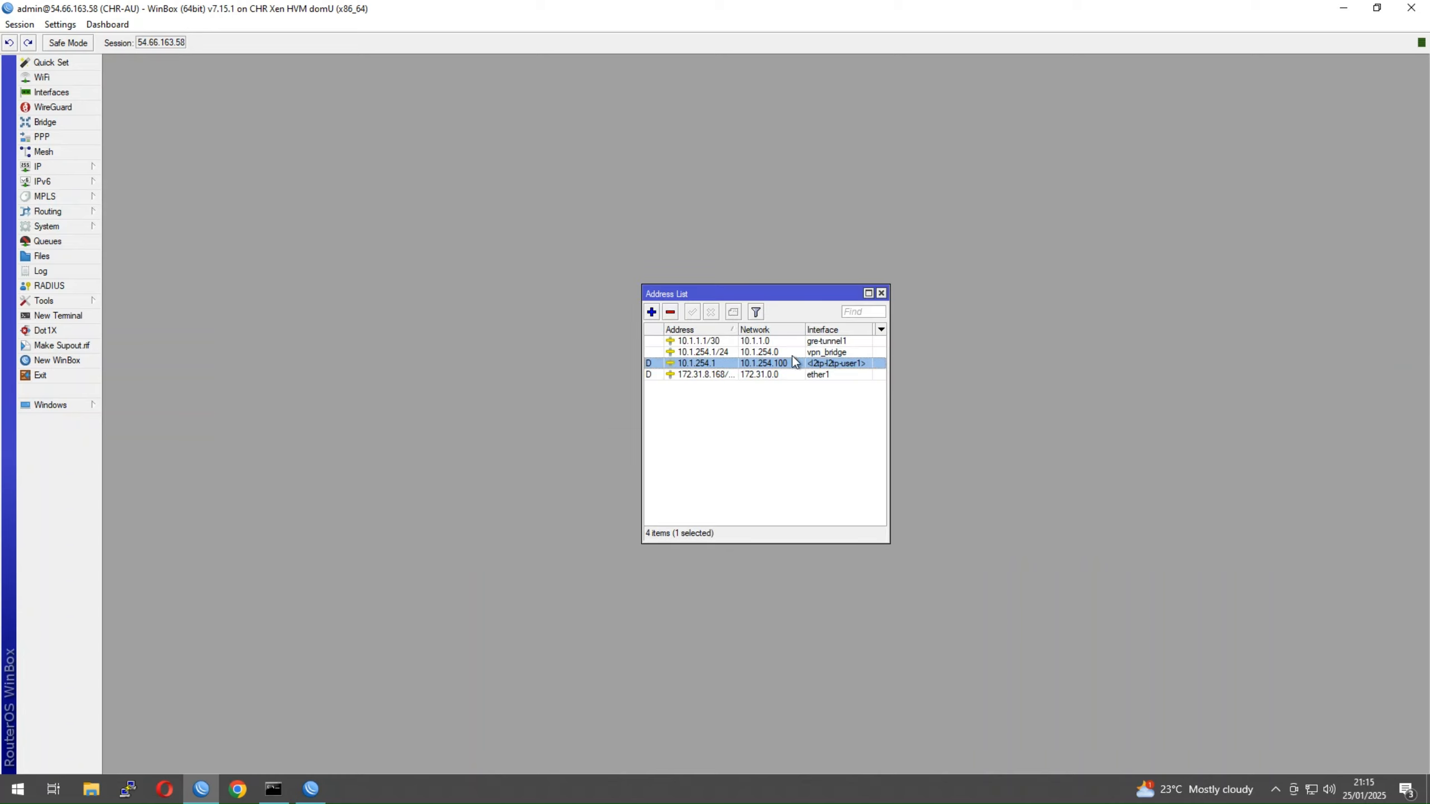
click(881, 295)
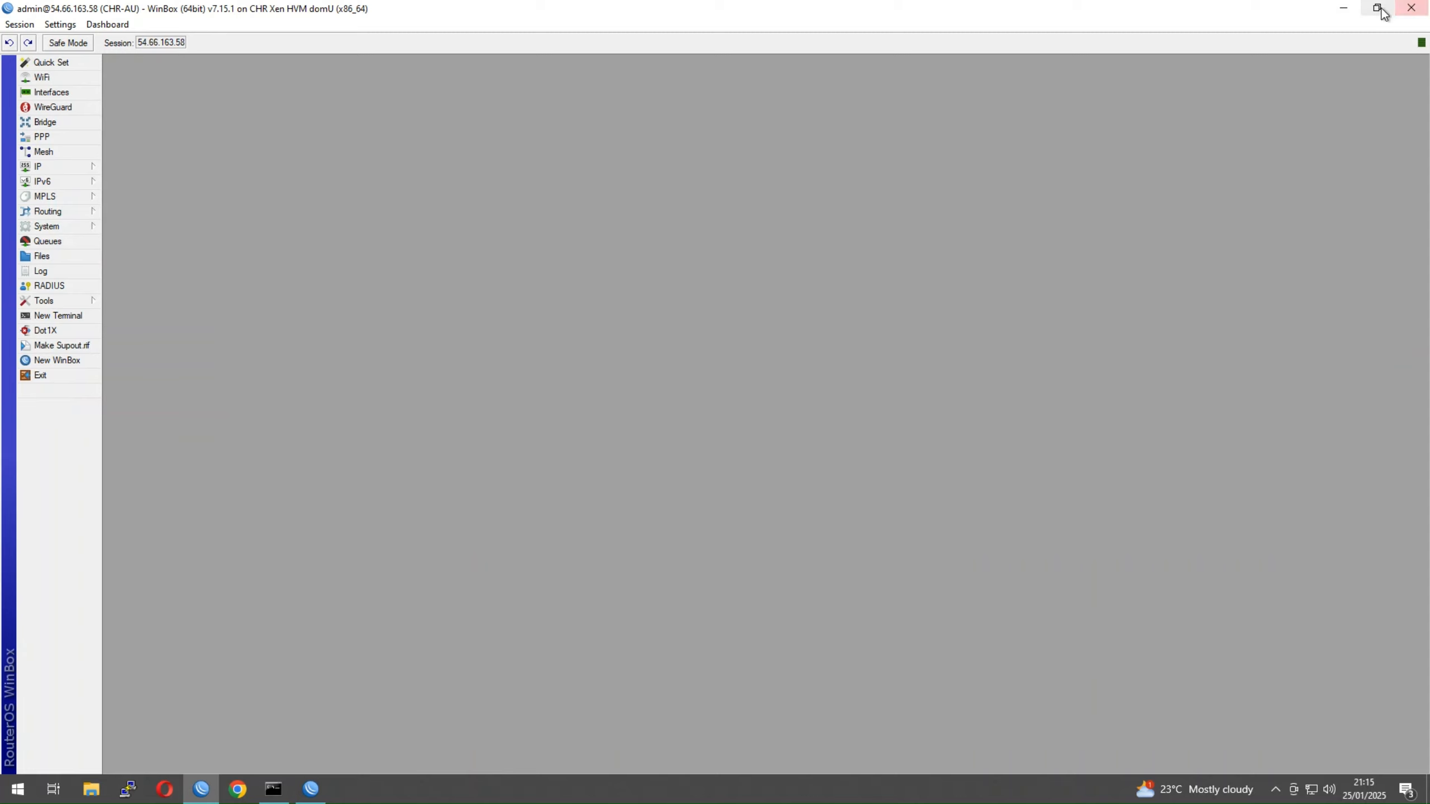
click(1342, 10)
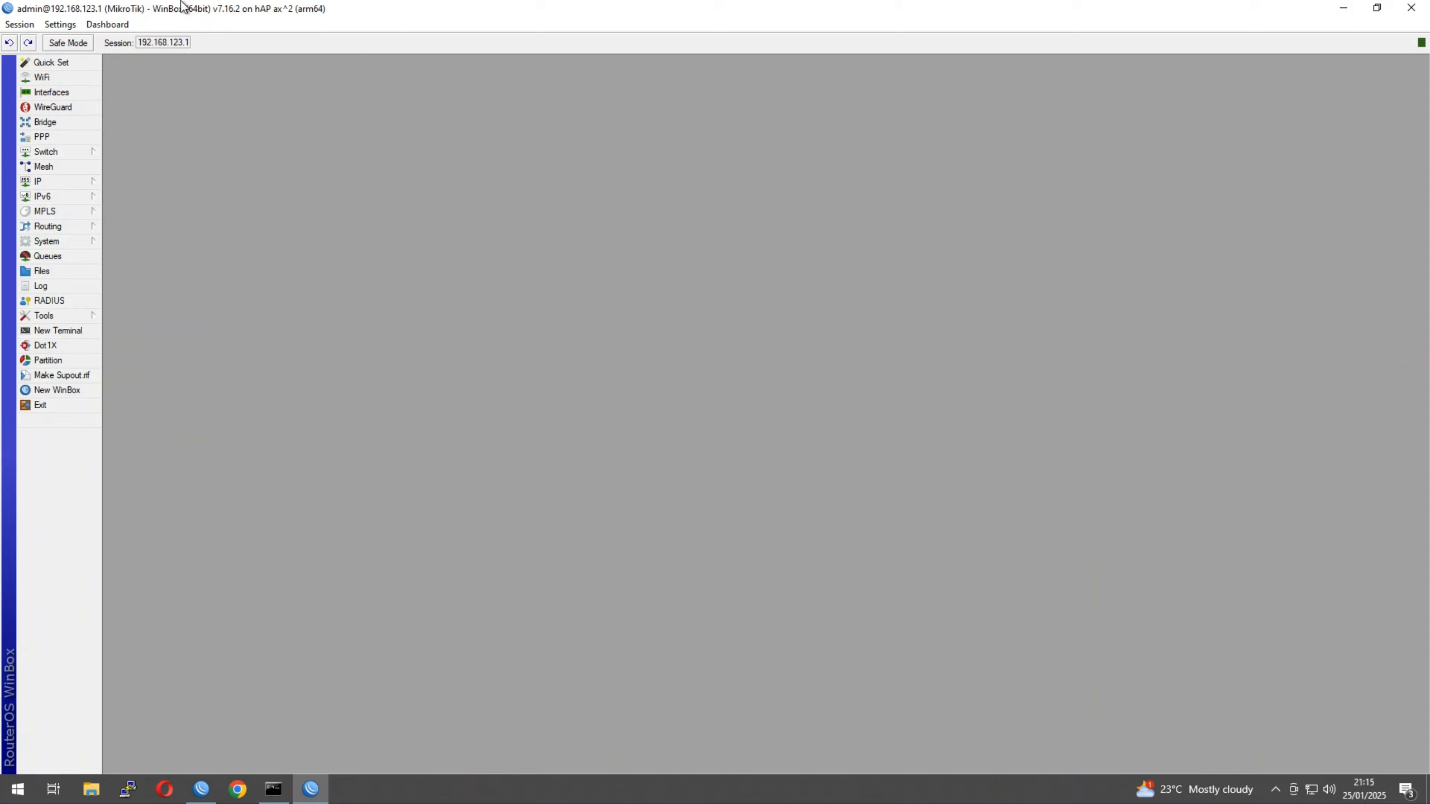
- Open the local router's IP route list and examine the default route and the l2tp-out1 route
click(49, 181)
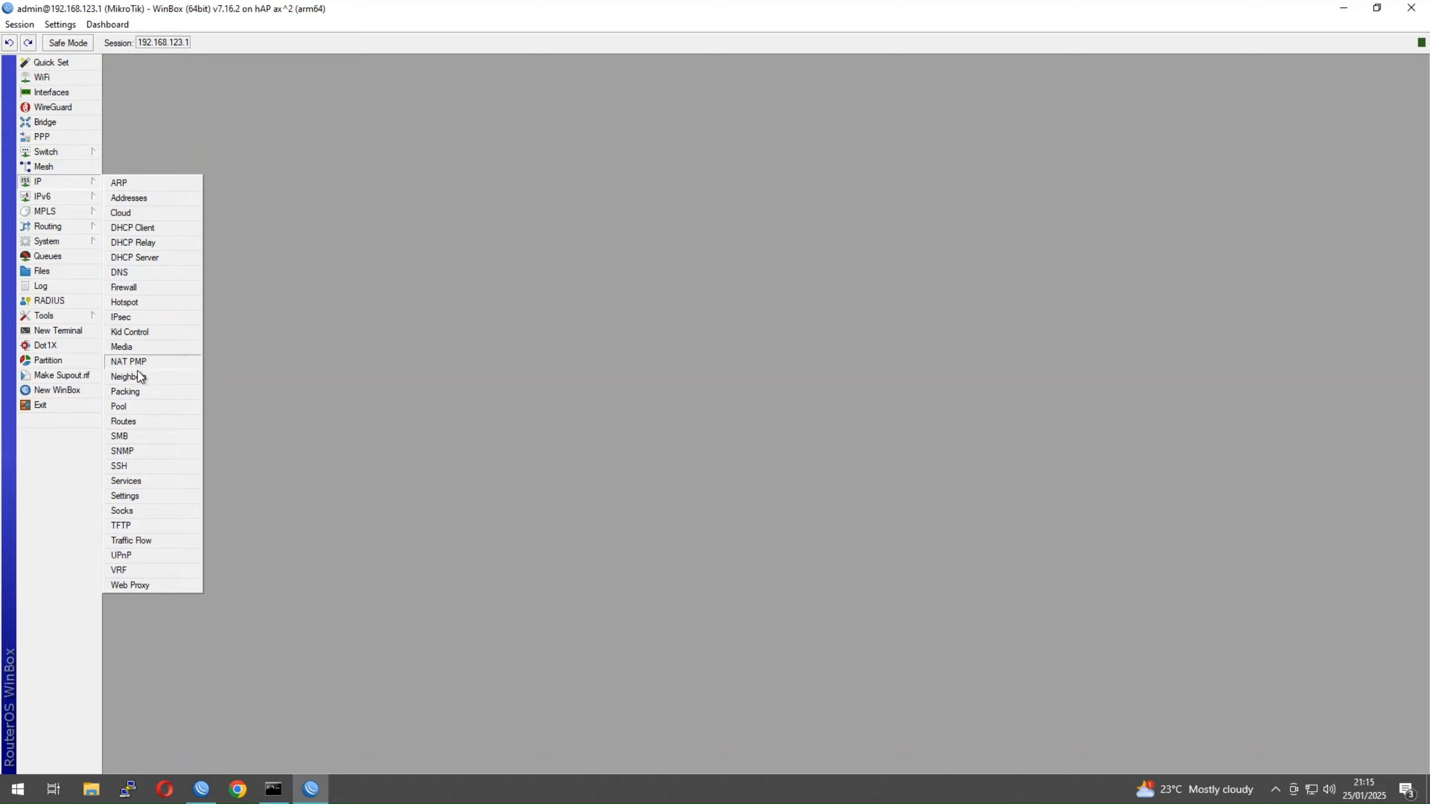
click(137, 421)
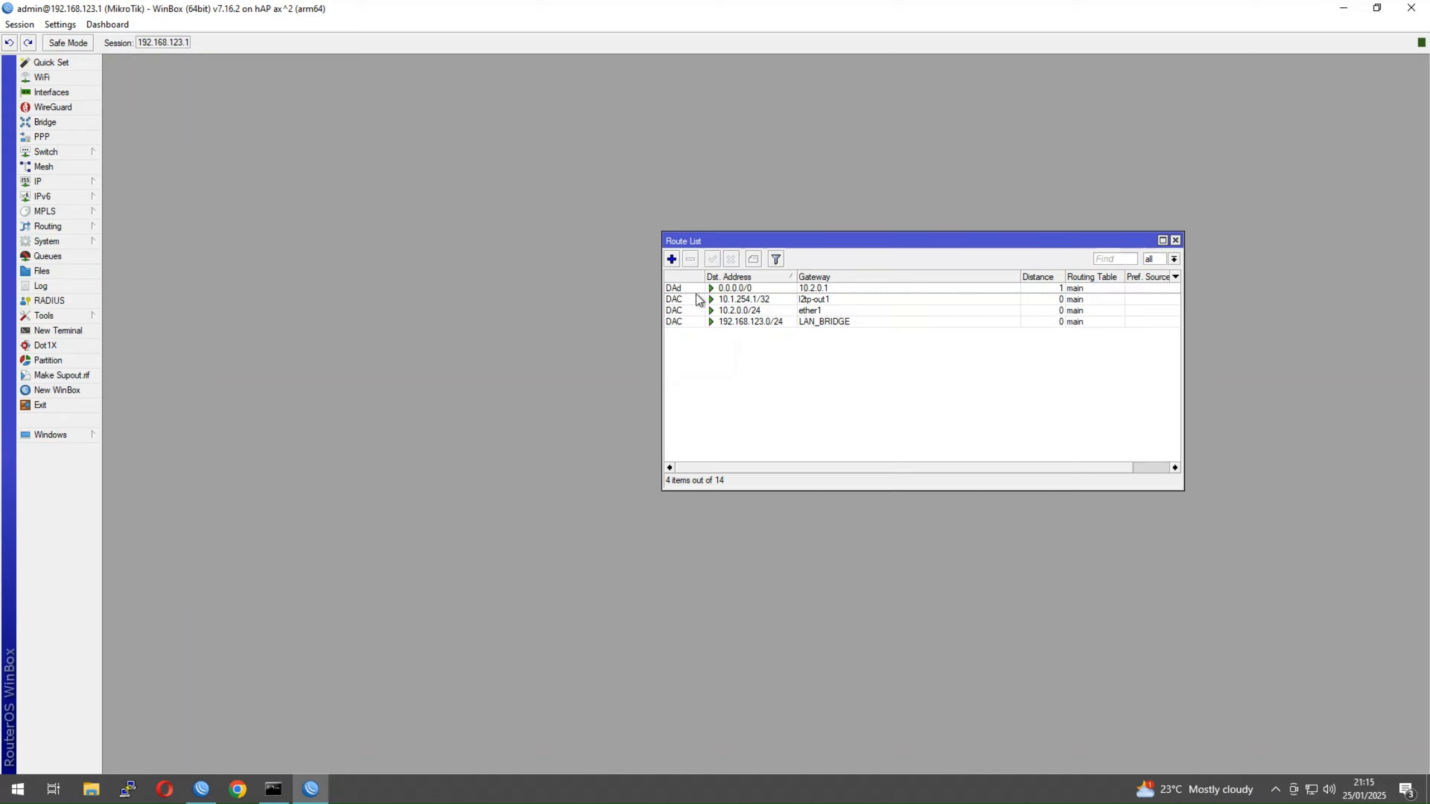
click(765, 287)
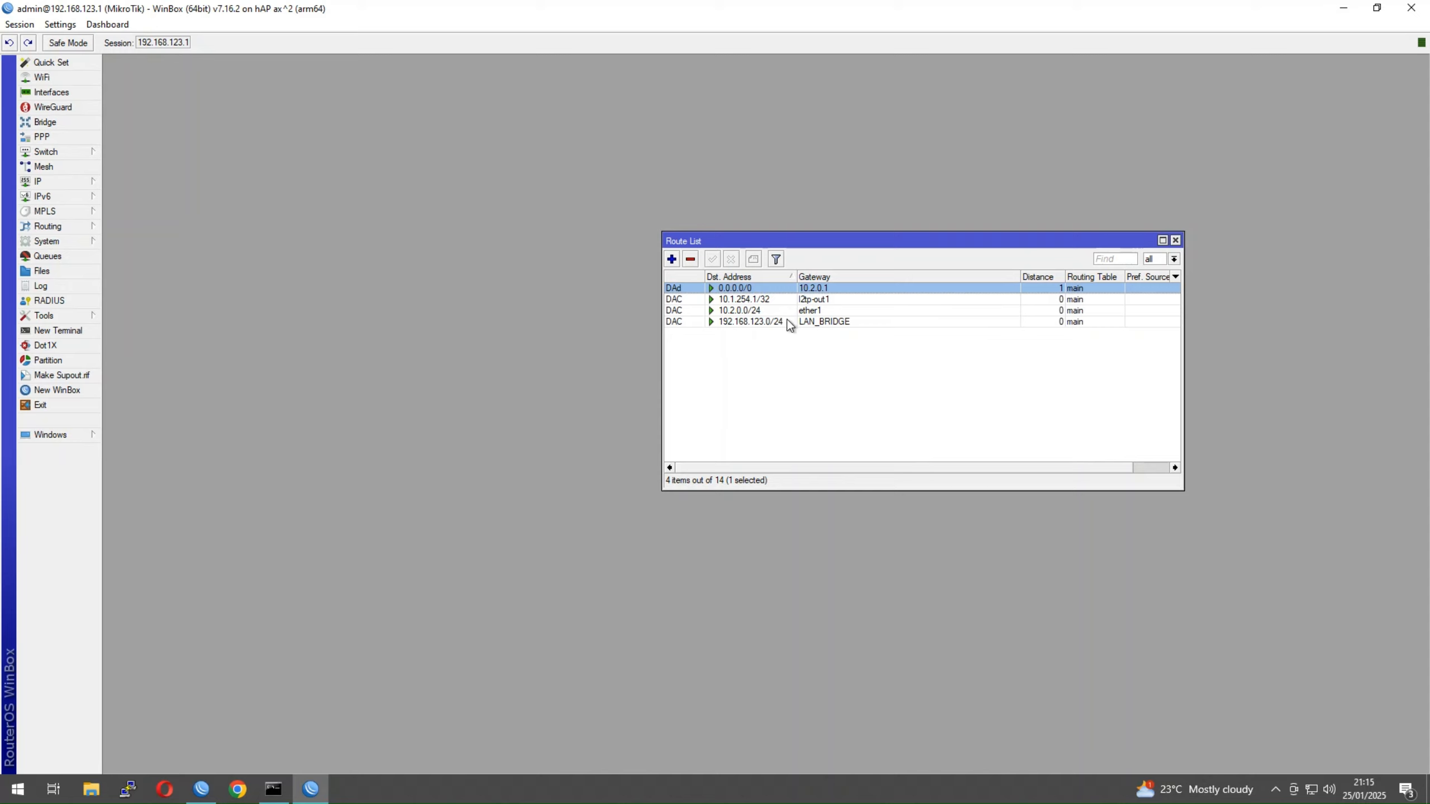
click(742, 305)
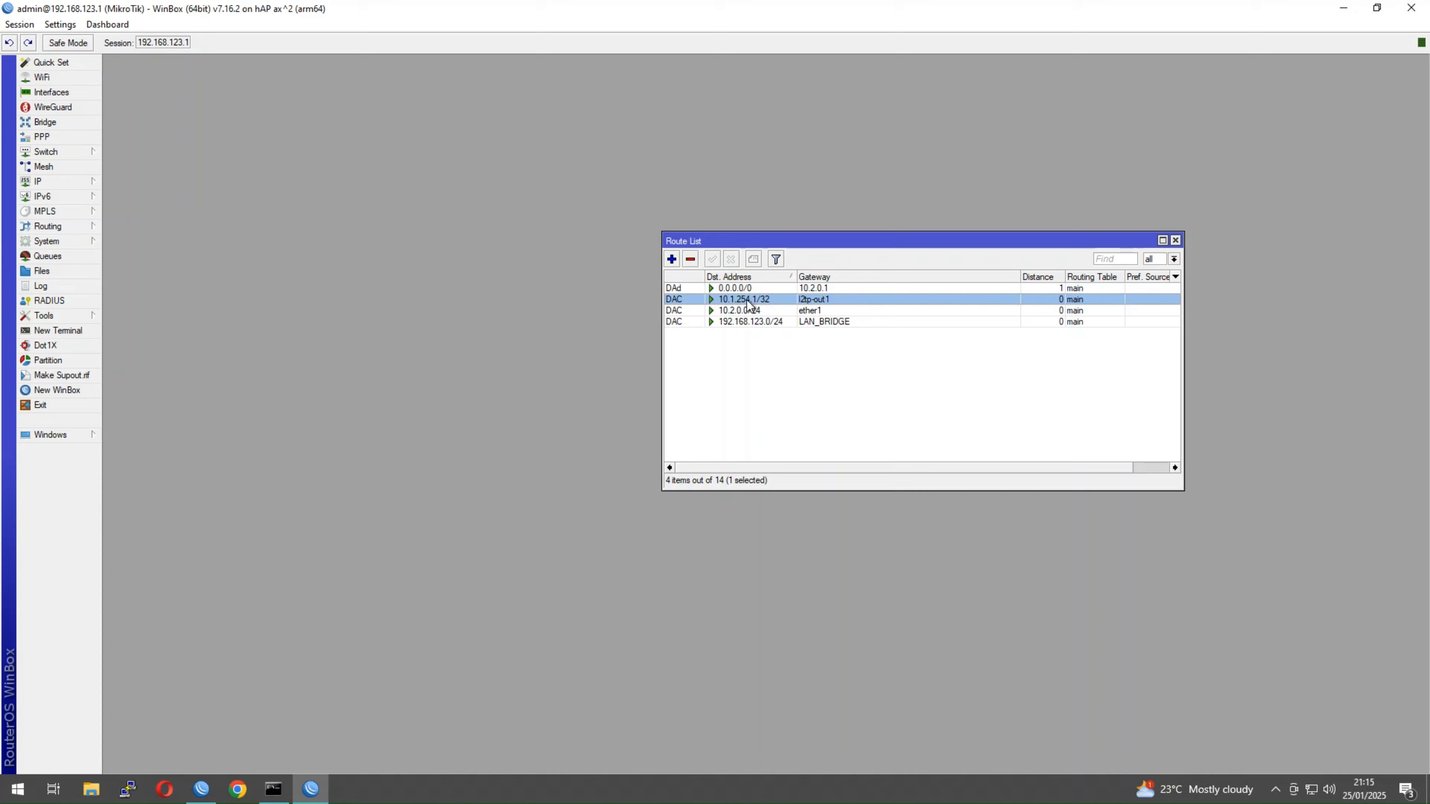
drag(732, 241, 477, 178)
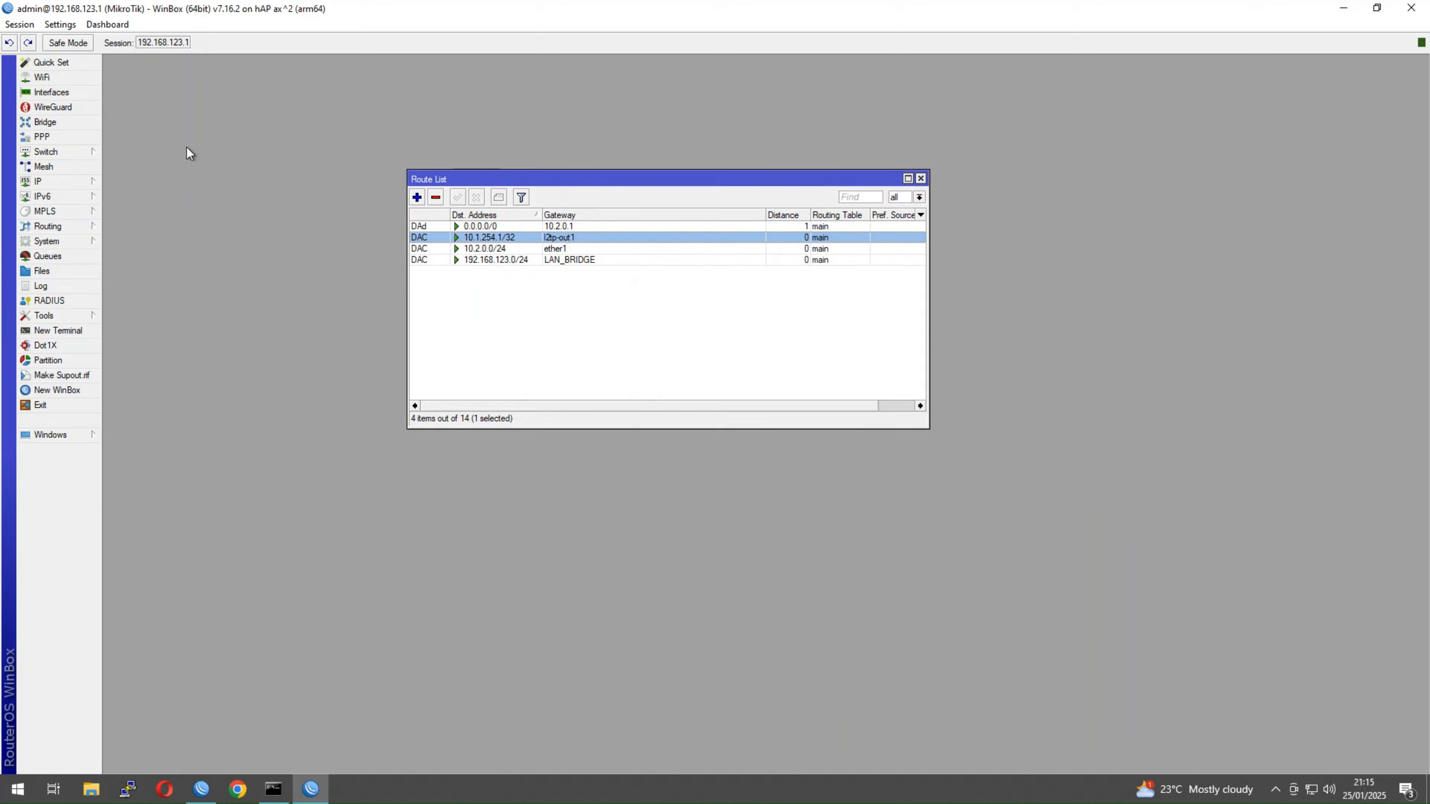
- Inspect the name and FIB option of the chr routing table and close the Tables window
mouse_move(97, 186)
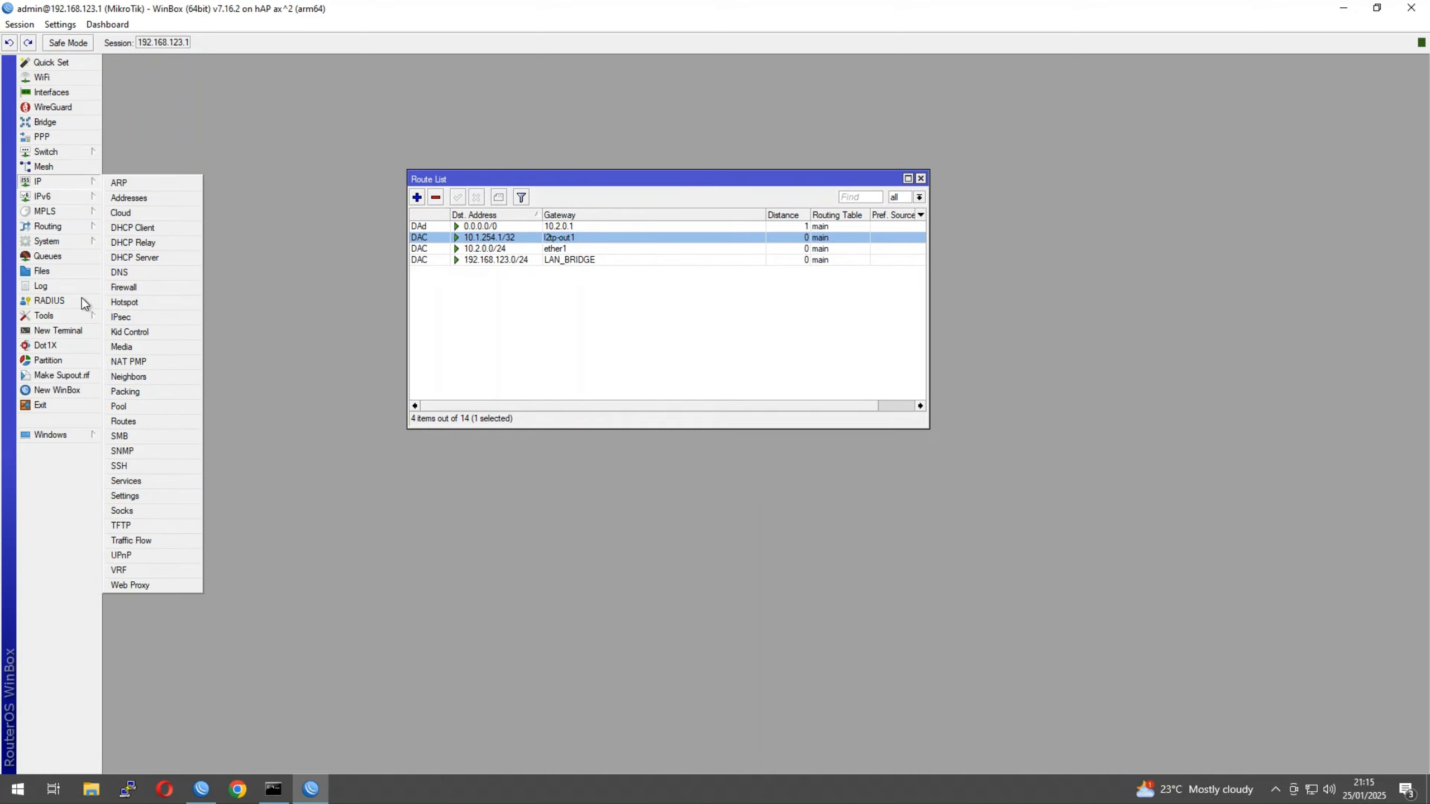
mouse_move(81, 229)
click(159, 421)
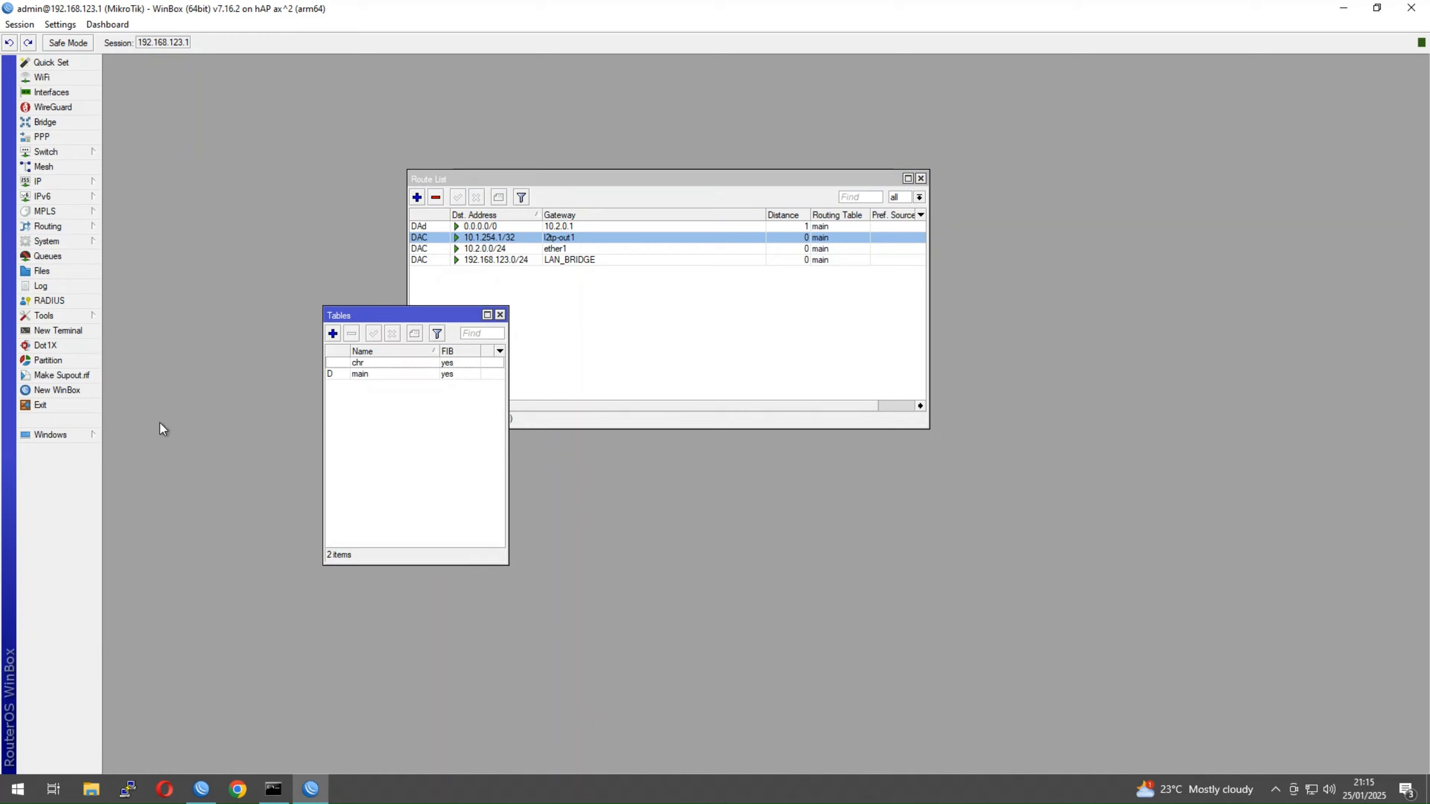
double_click(366, 365)
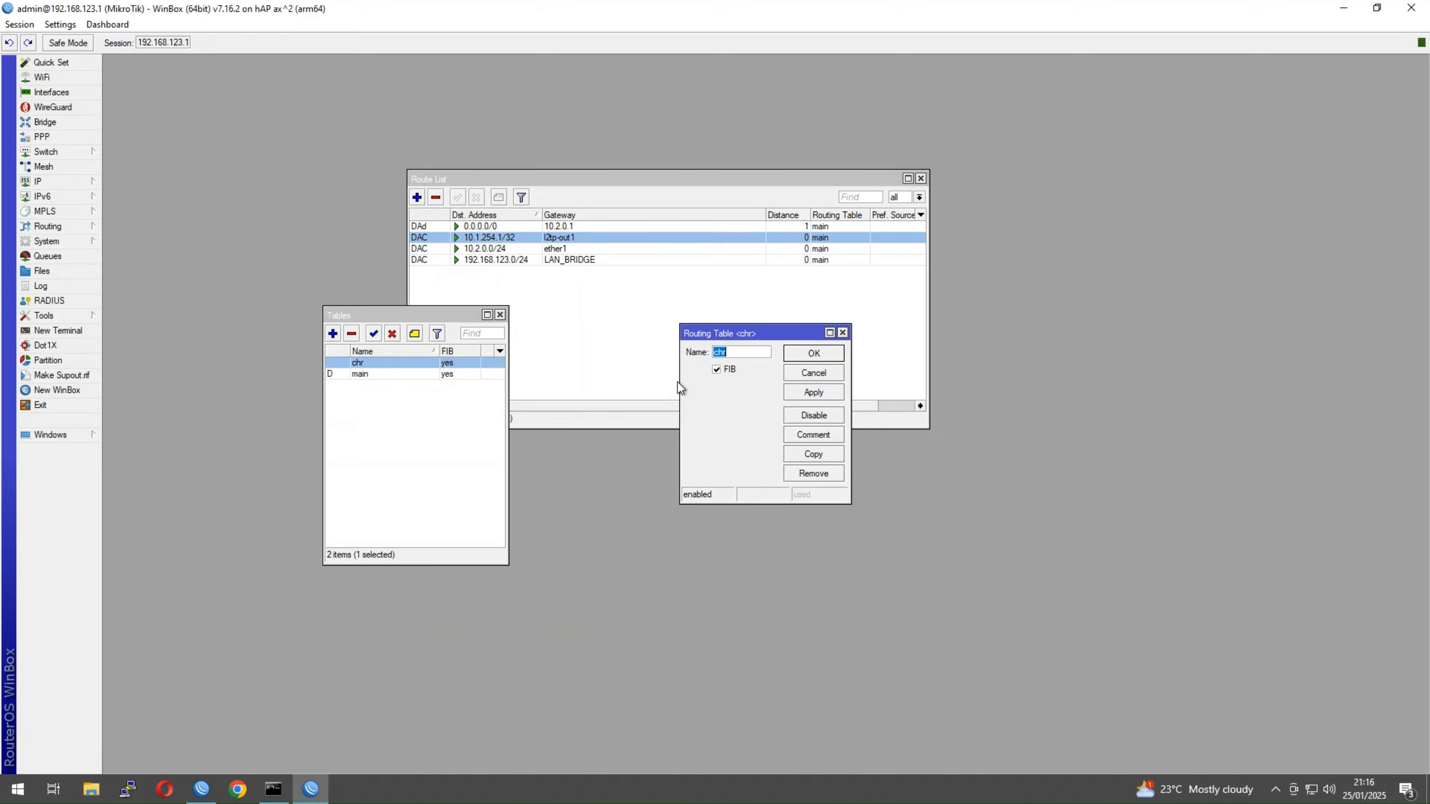
click(726, 357)
click(722, 370)
click(814, 353)
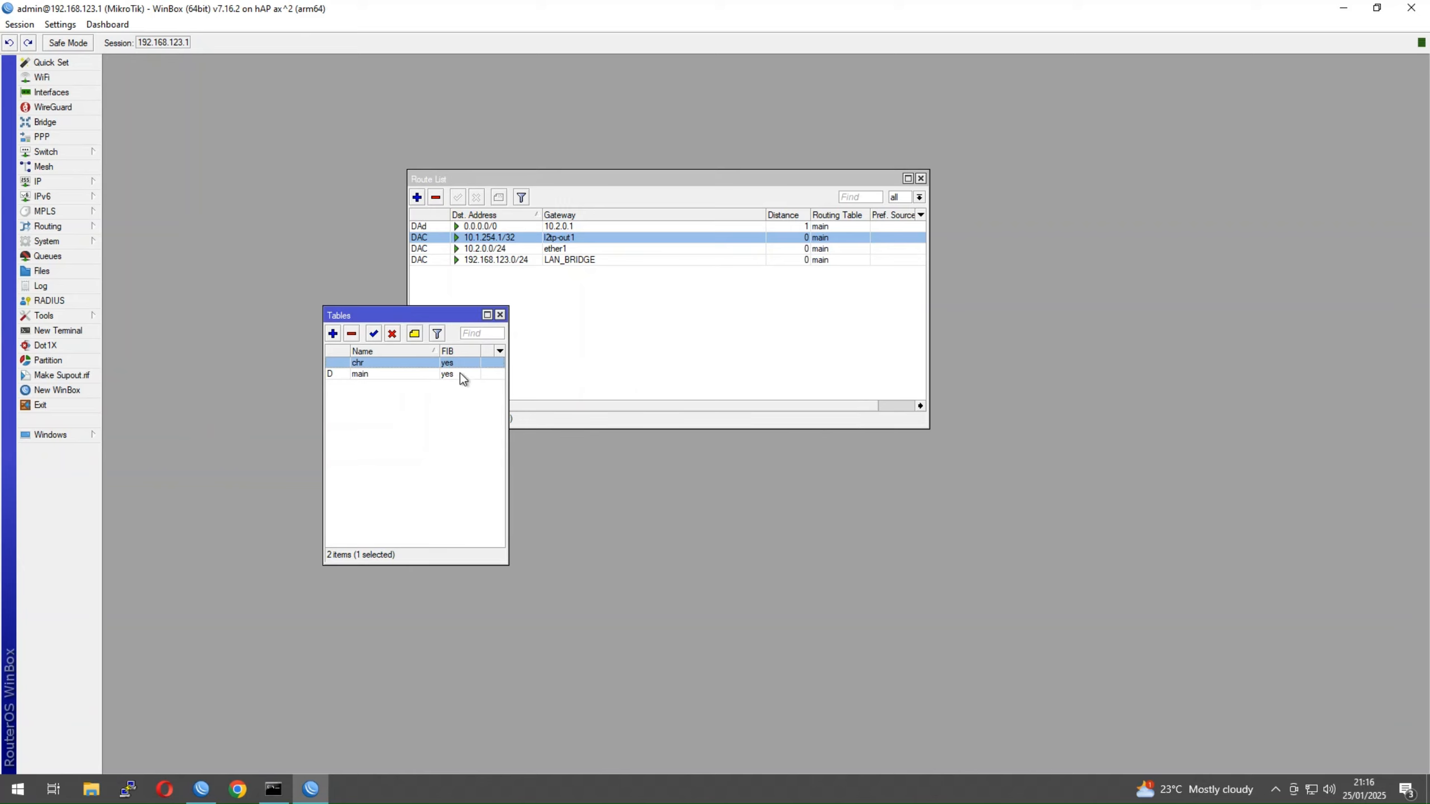
click(501, 314)
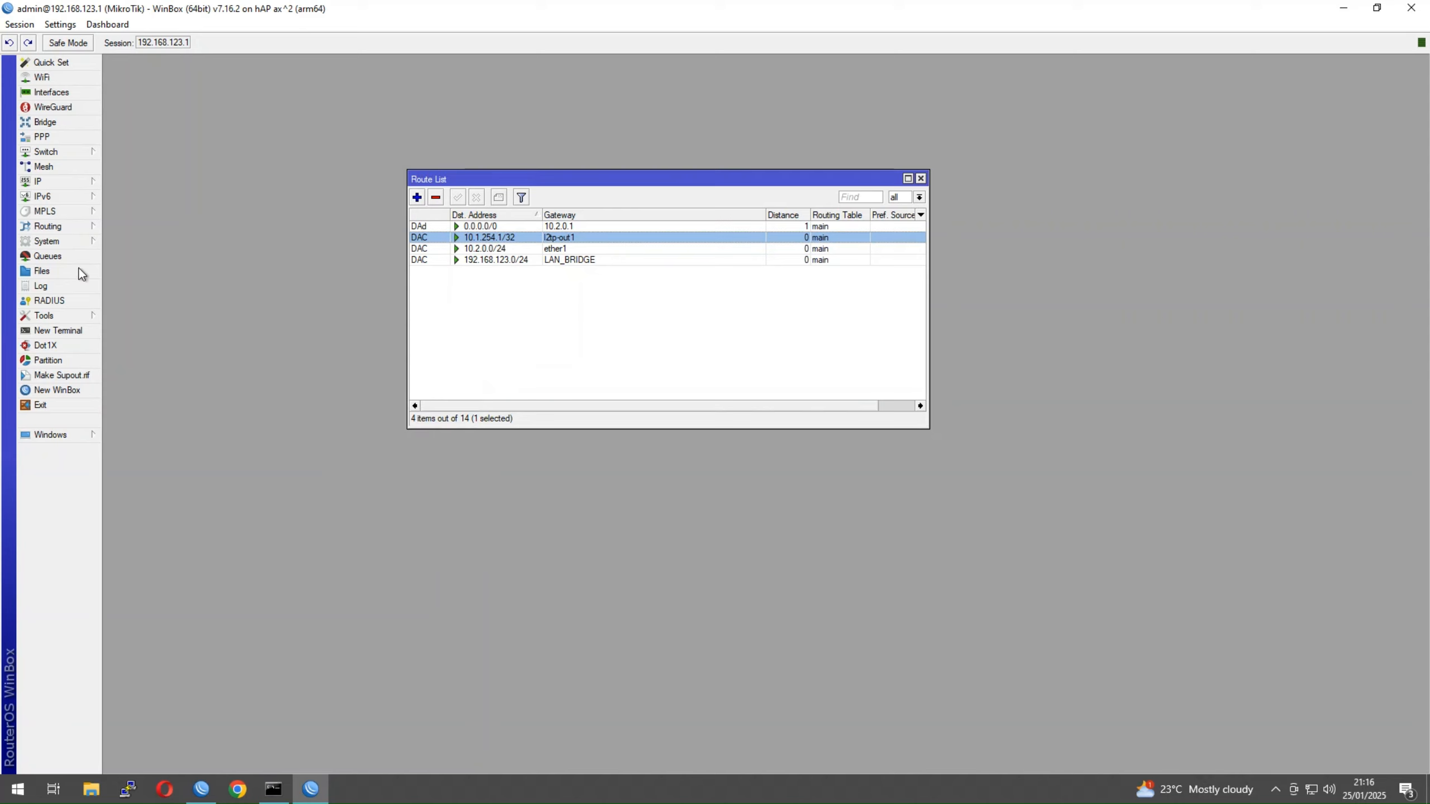
- Add a route for 0.0.0.0/0 with gateway 10.1.254.1 in the chr routing table
click(417, 197)
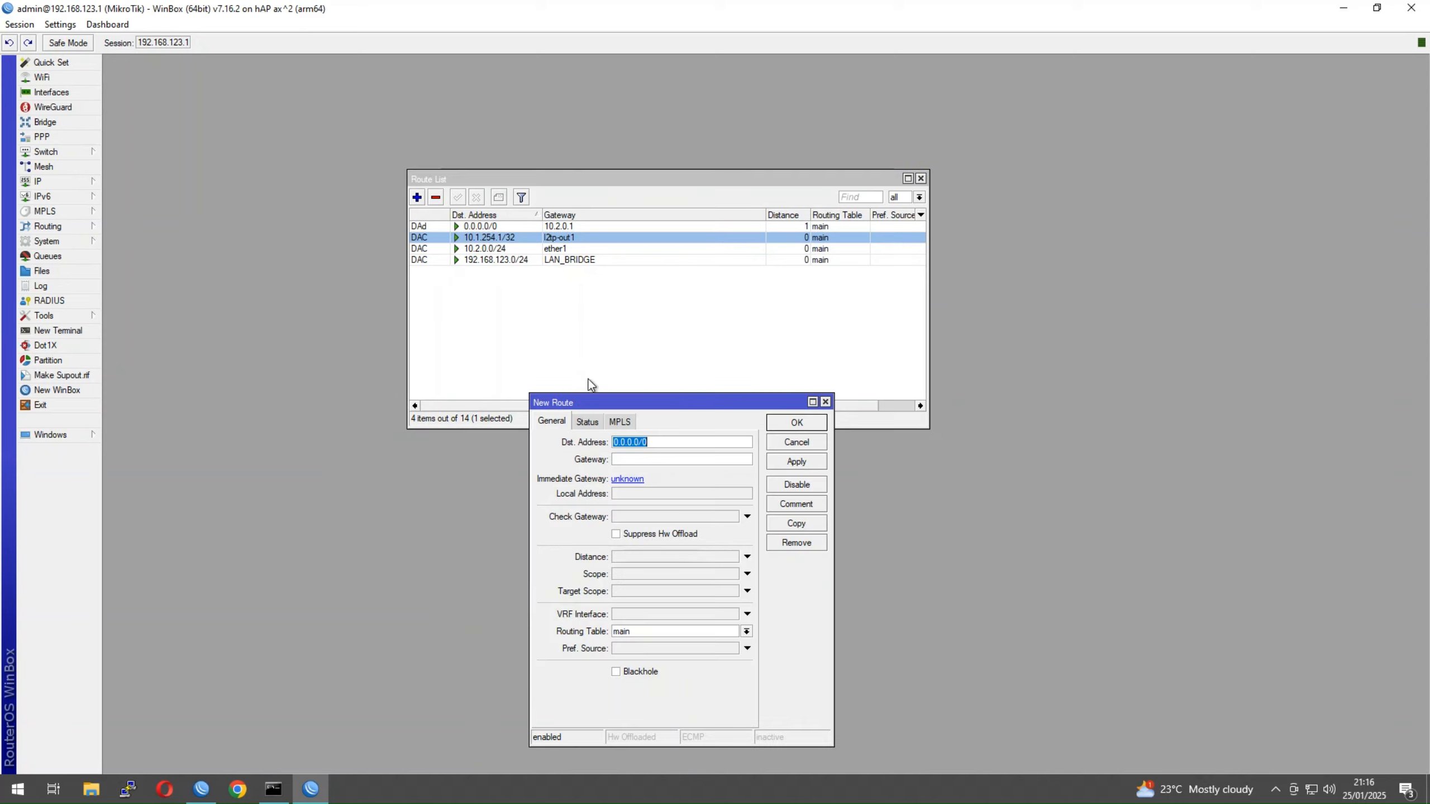
click(673, 445)
click(638, 458)
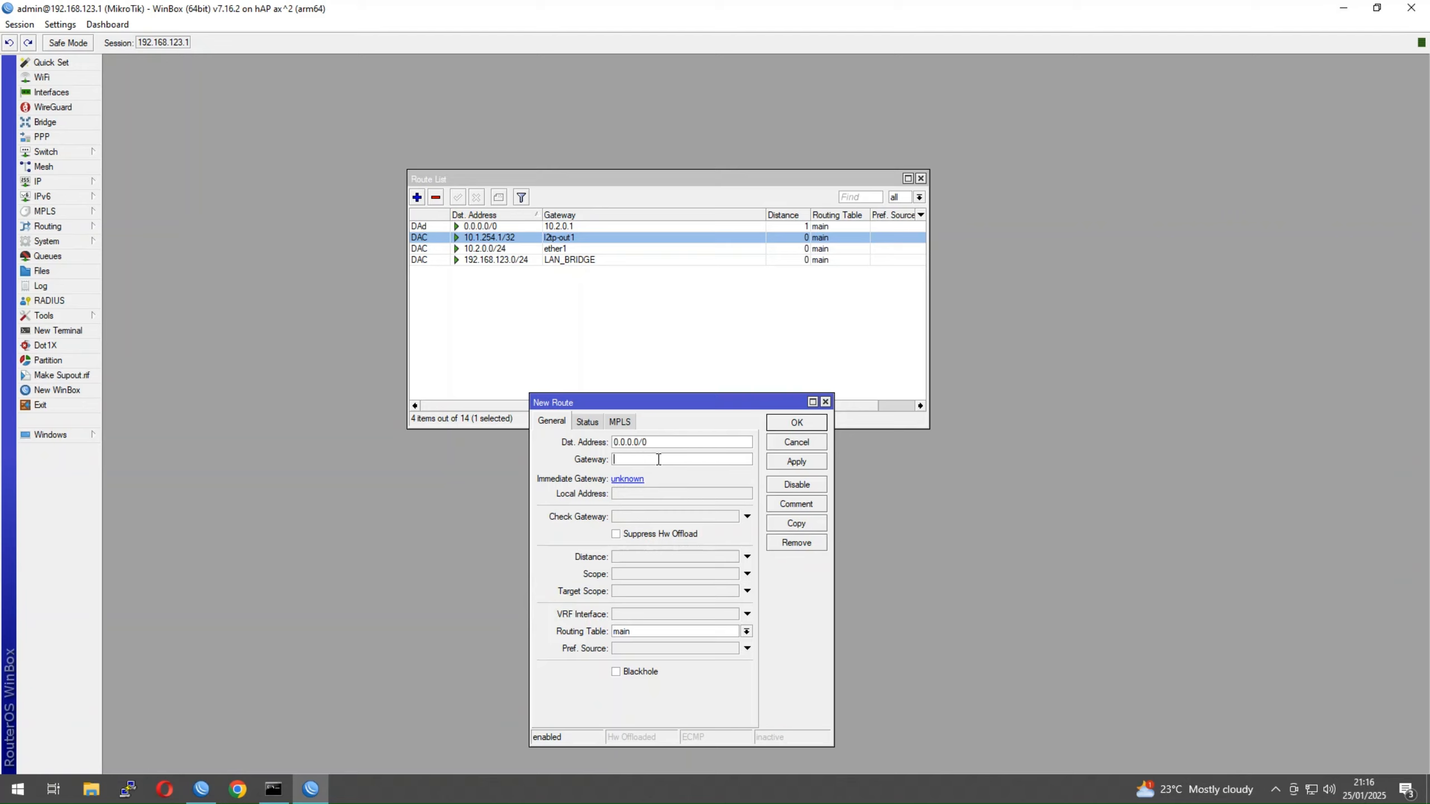
text(10.1.254.1)
drag(685, 463, 600, 461)
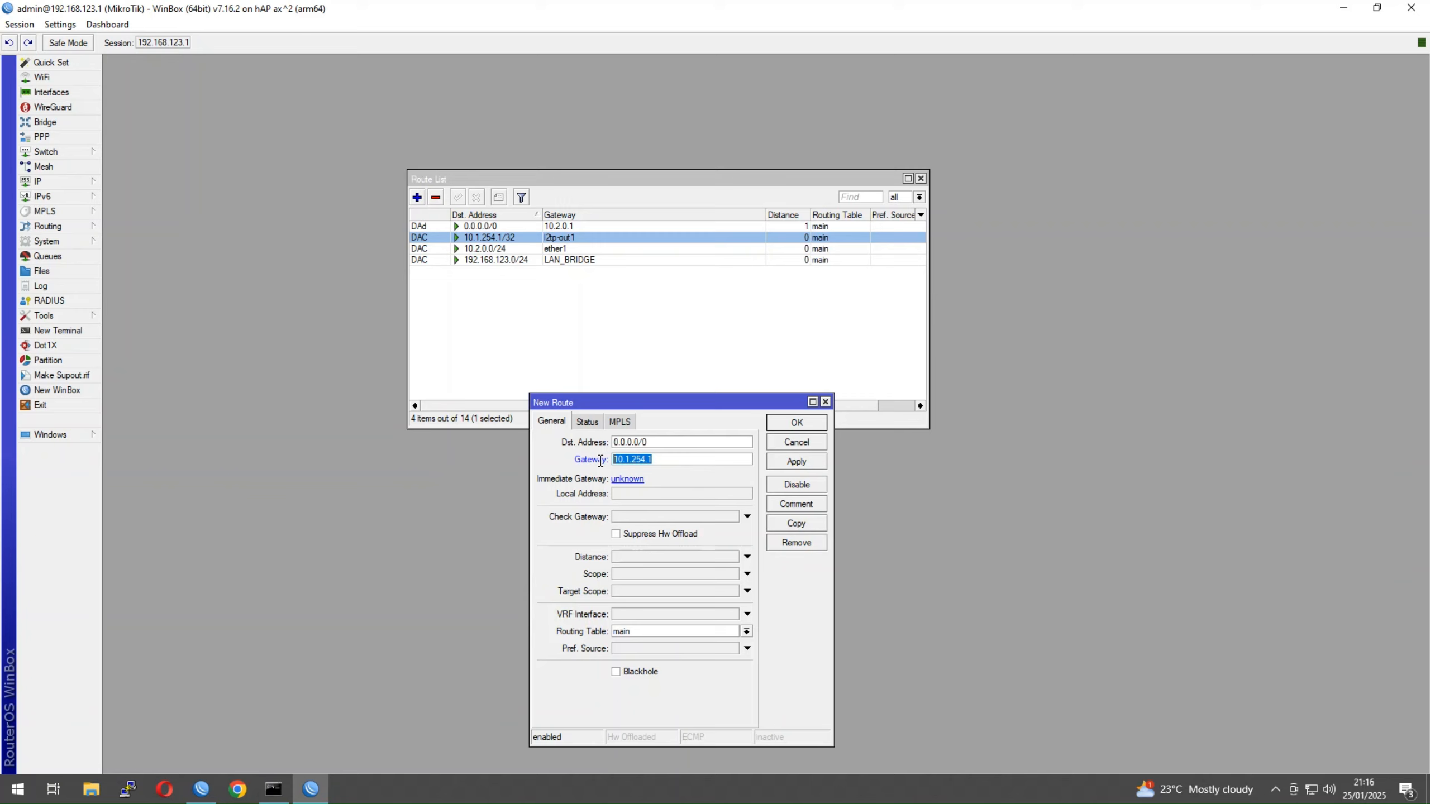
click(654, 461)
click(642, 632)
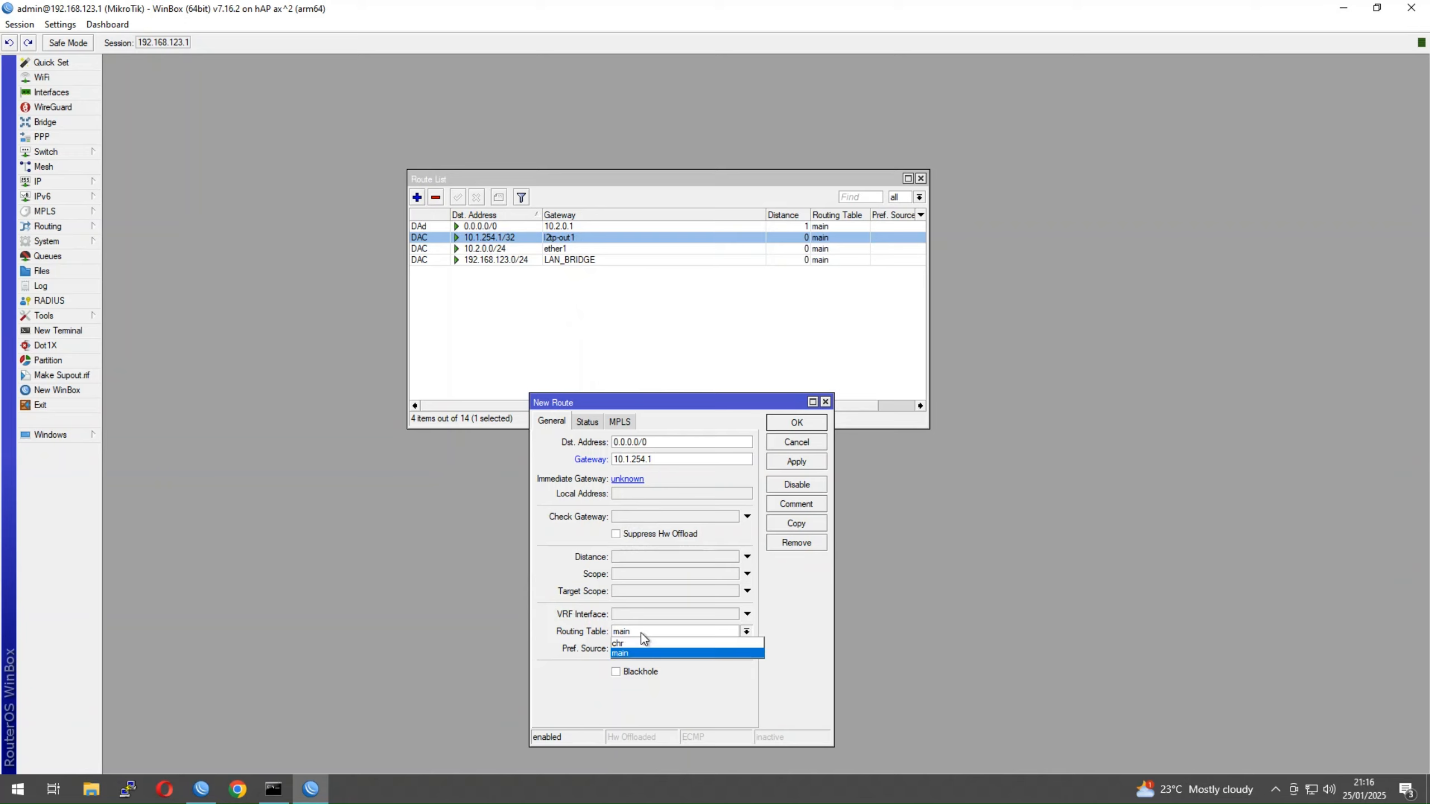
click(639, 649)
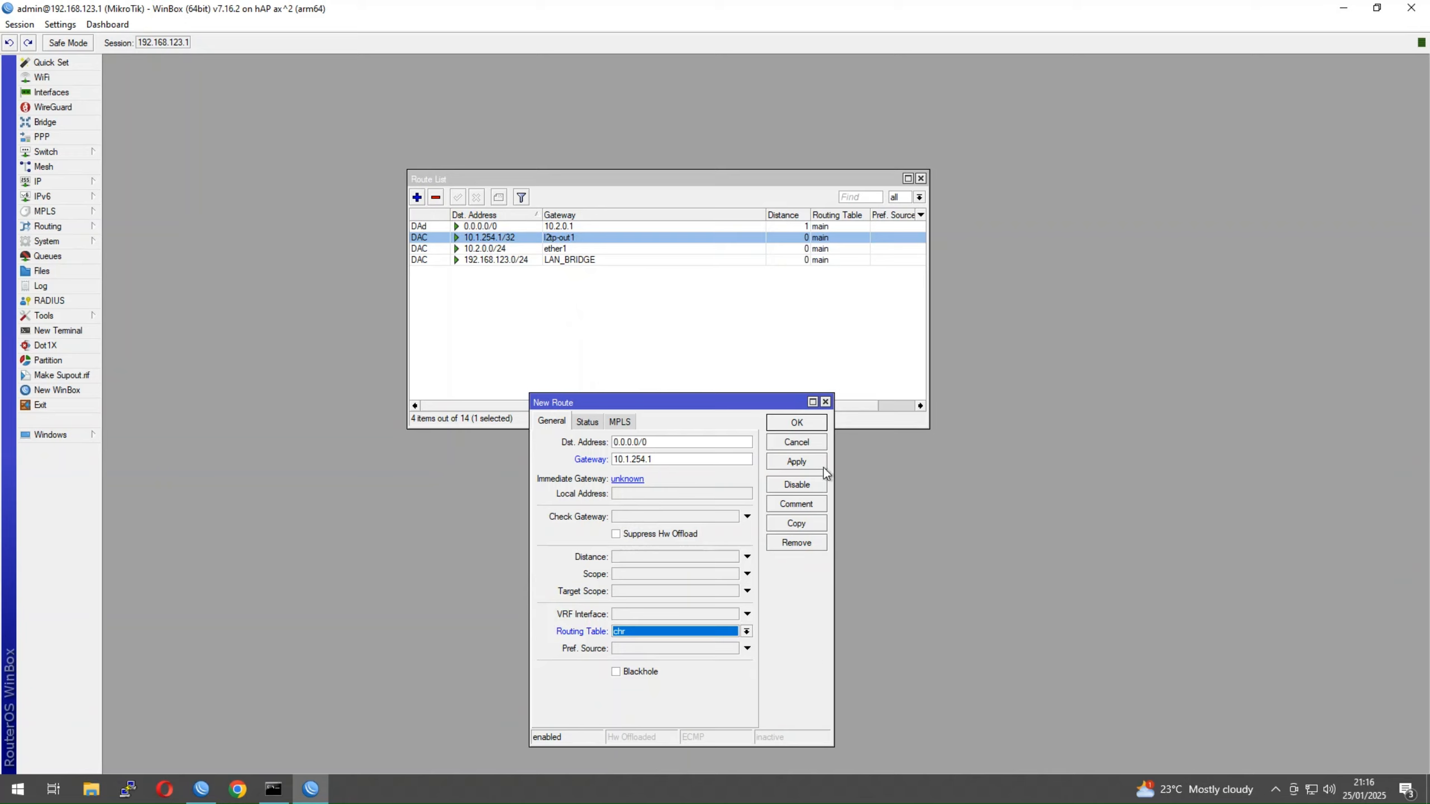
click(805, 424)
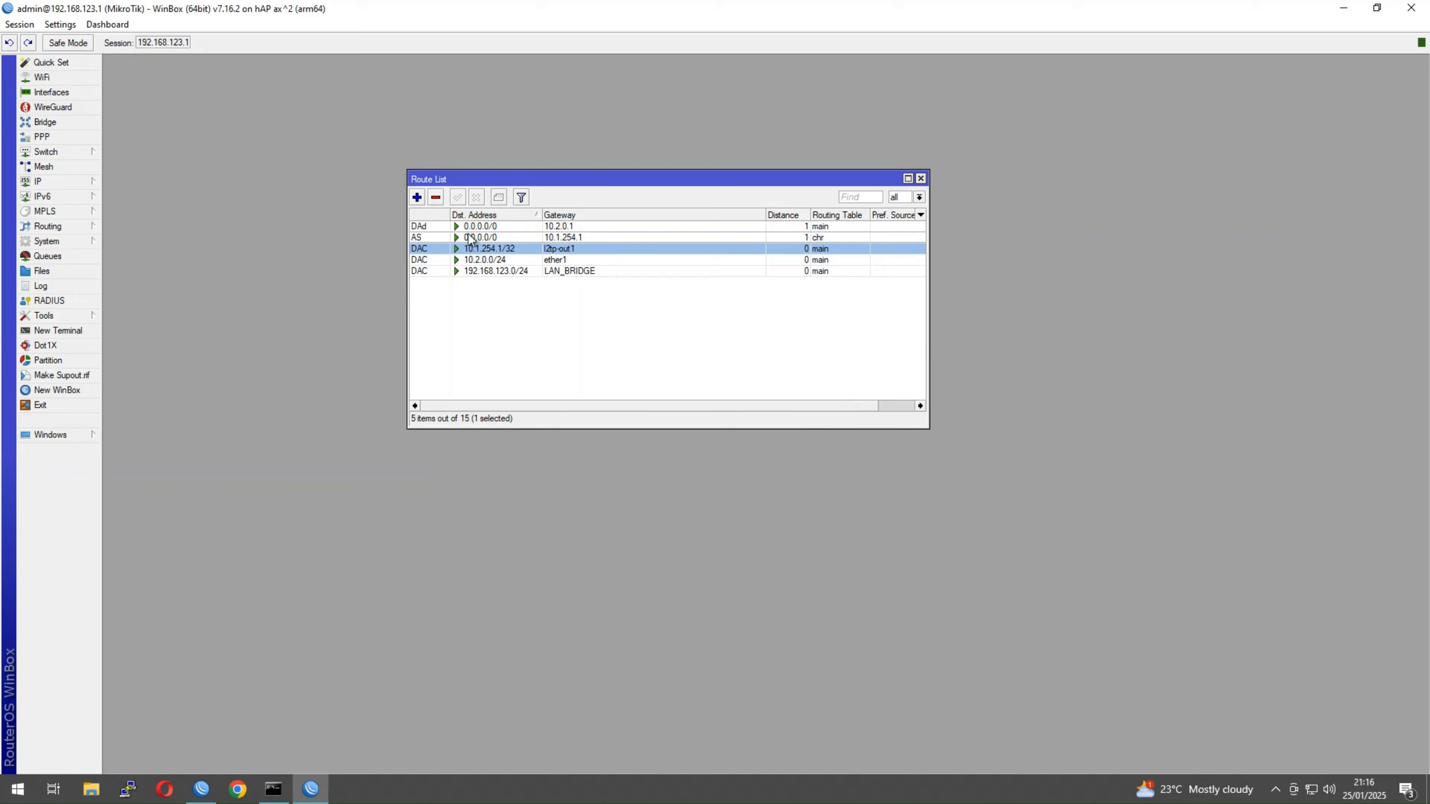
- Open the policy routing Rules list and start a new rule with source address 192.168.123.149 and destination address 0.0.0.0/0
click(435, 239)
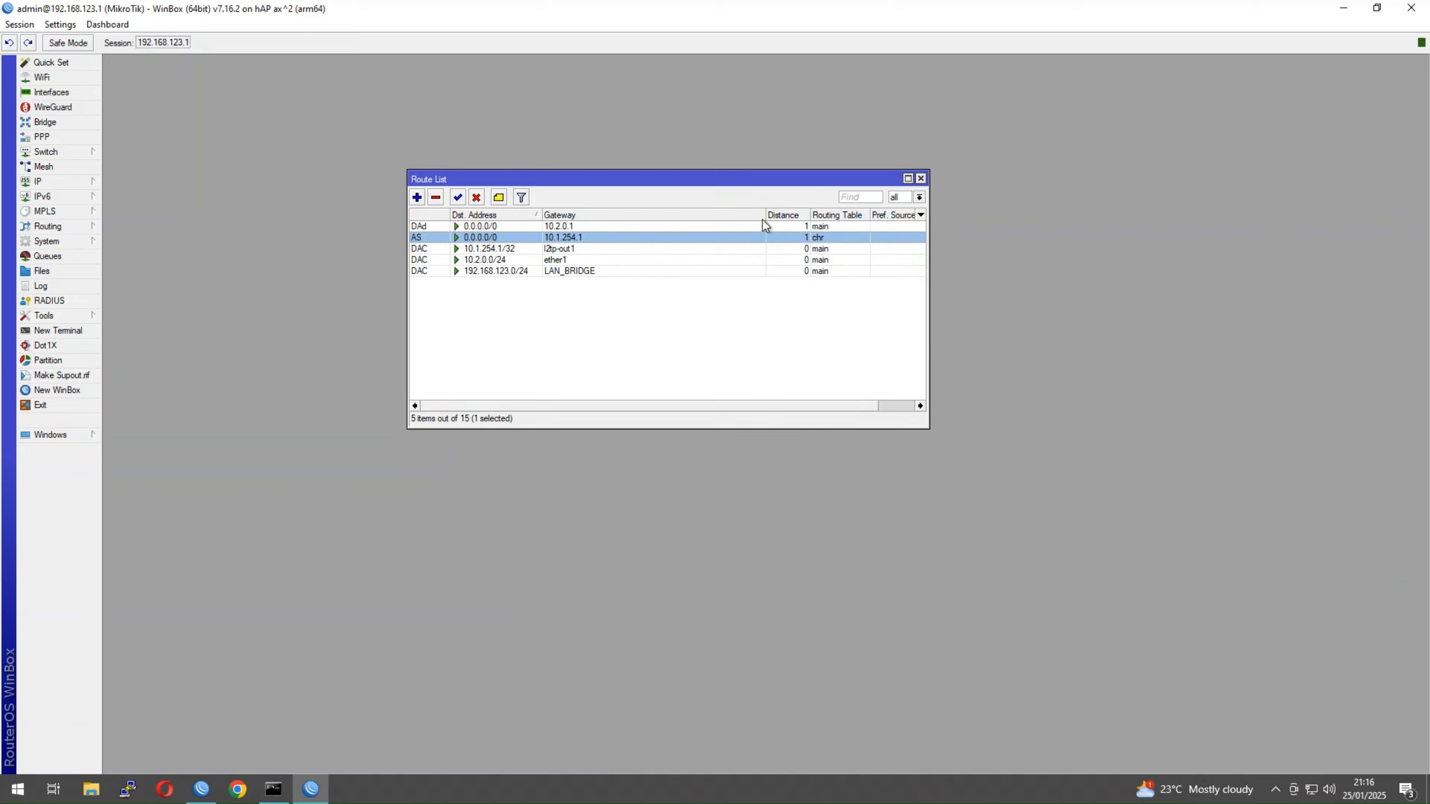
click(48, 225)
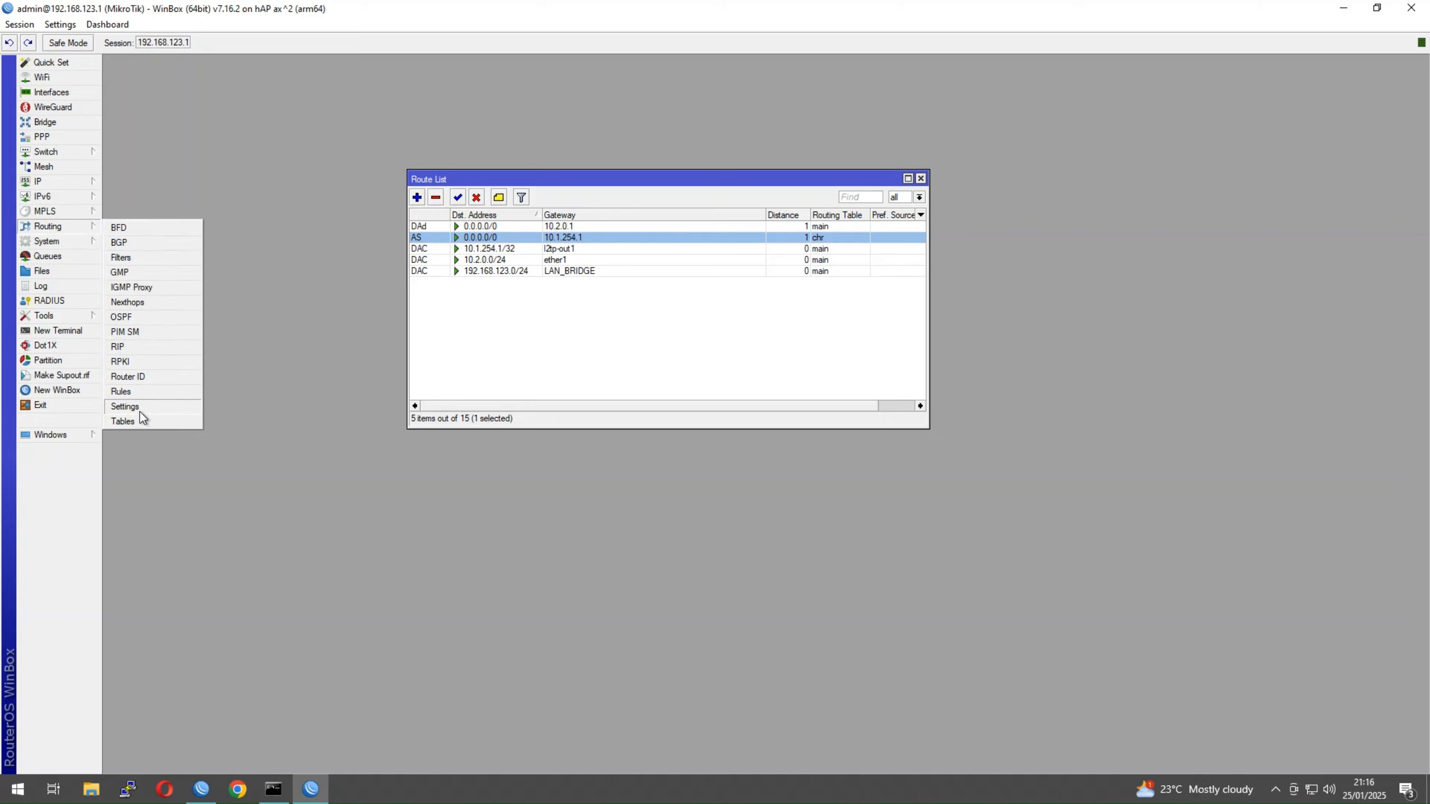
click(122, 392)
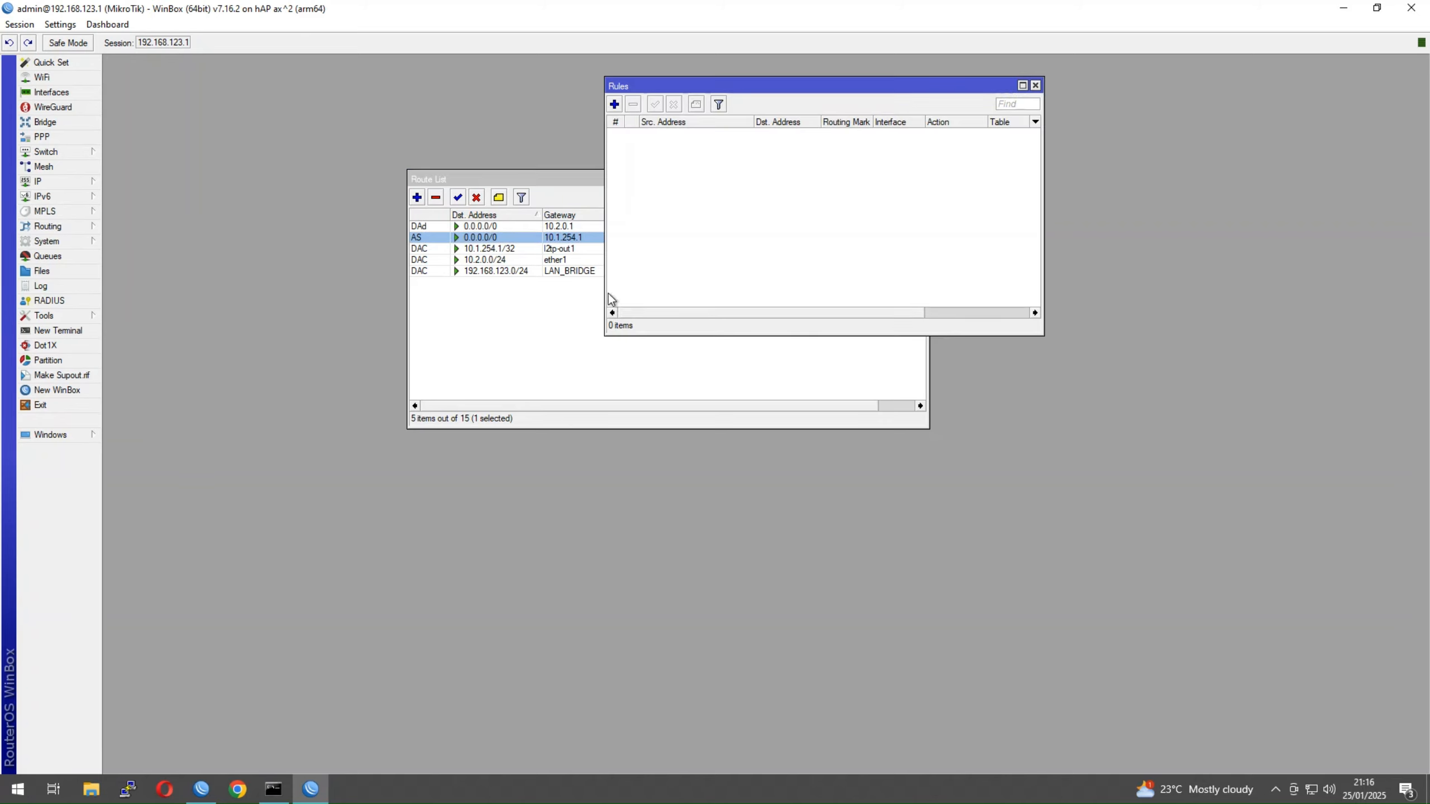
drag(629, 92, 755, 324)
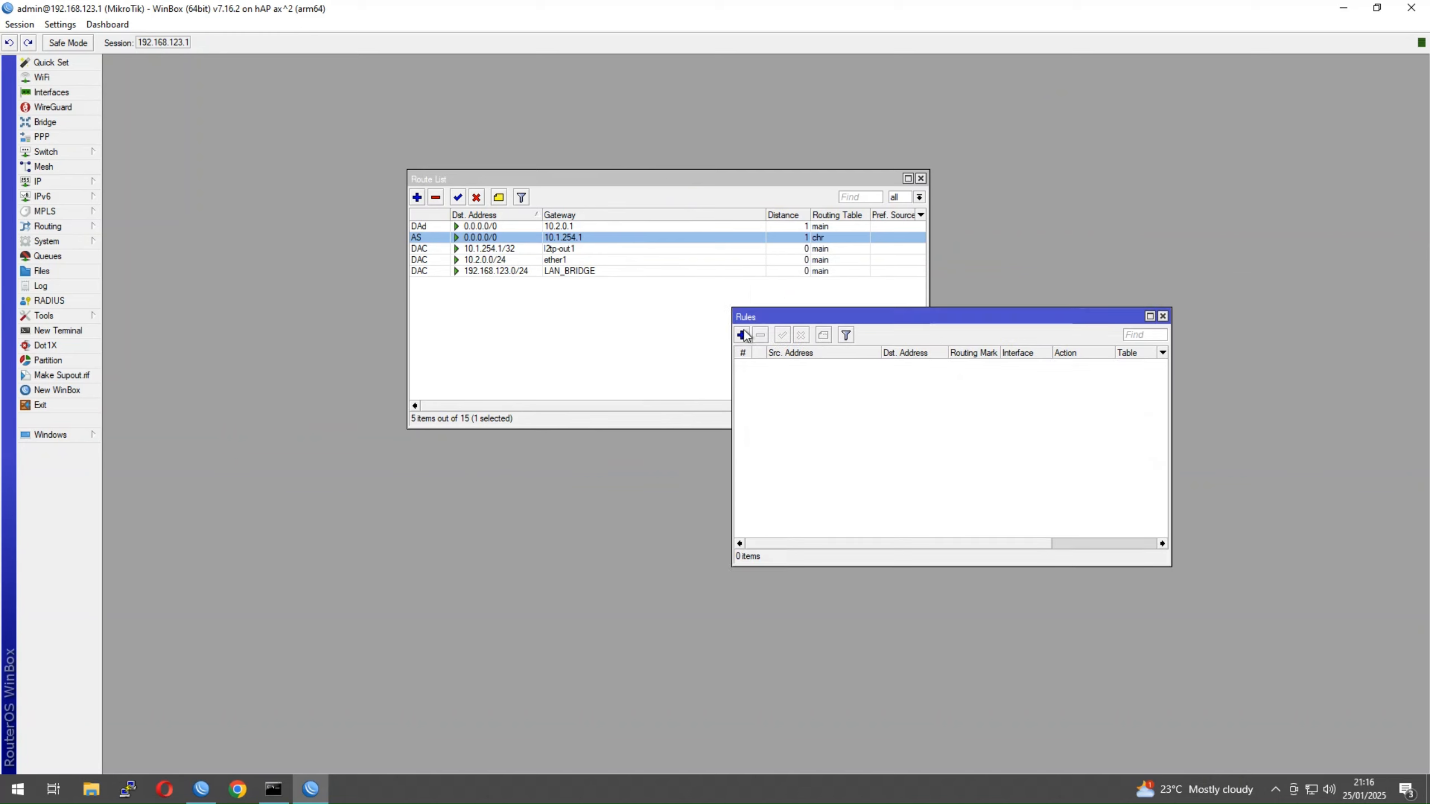
click(741, 336)
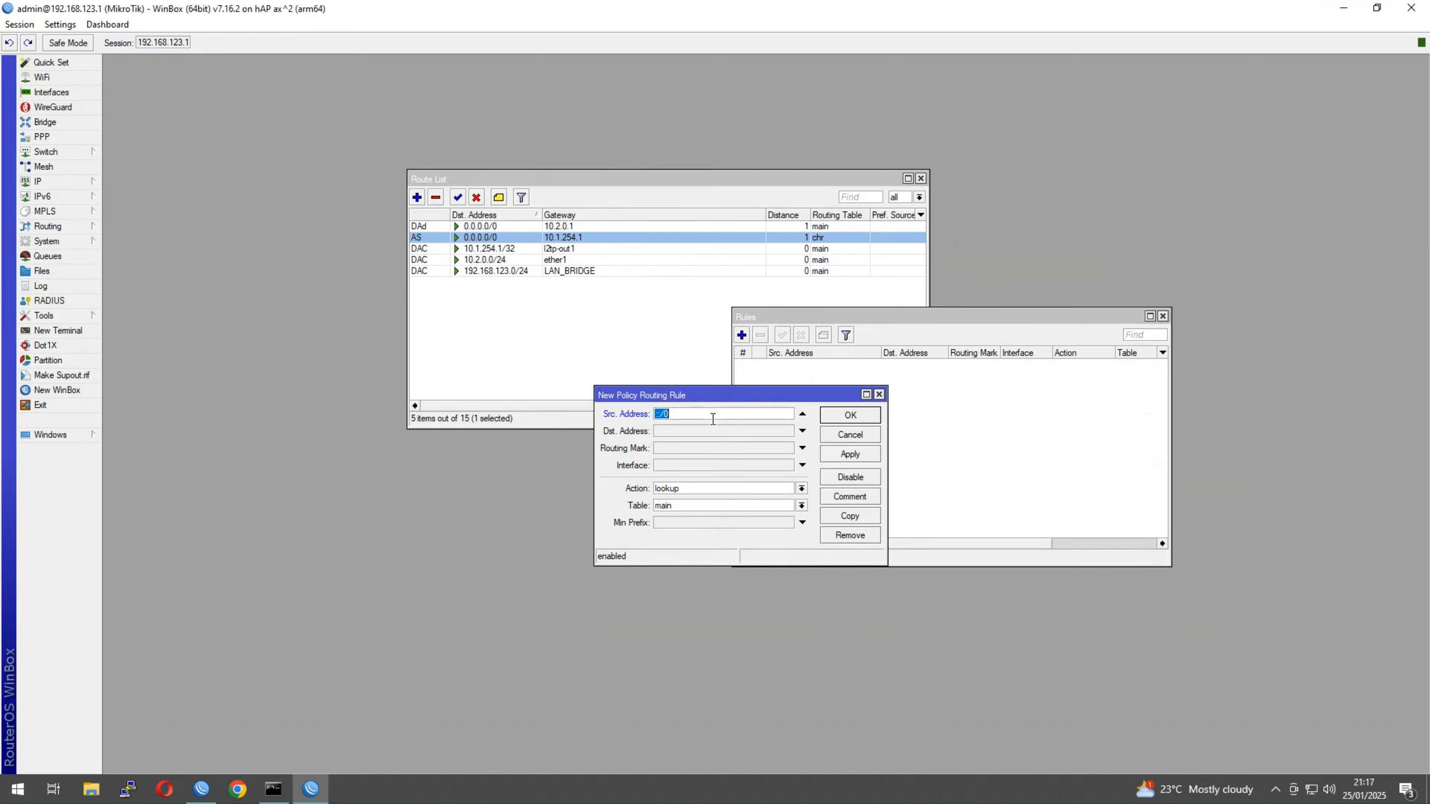
text(192.168.123.149)
click(724, 432)
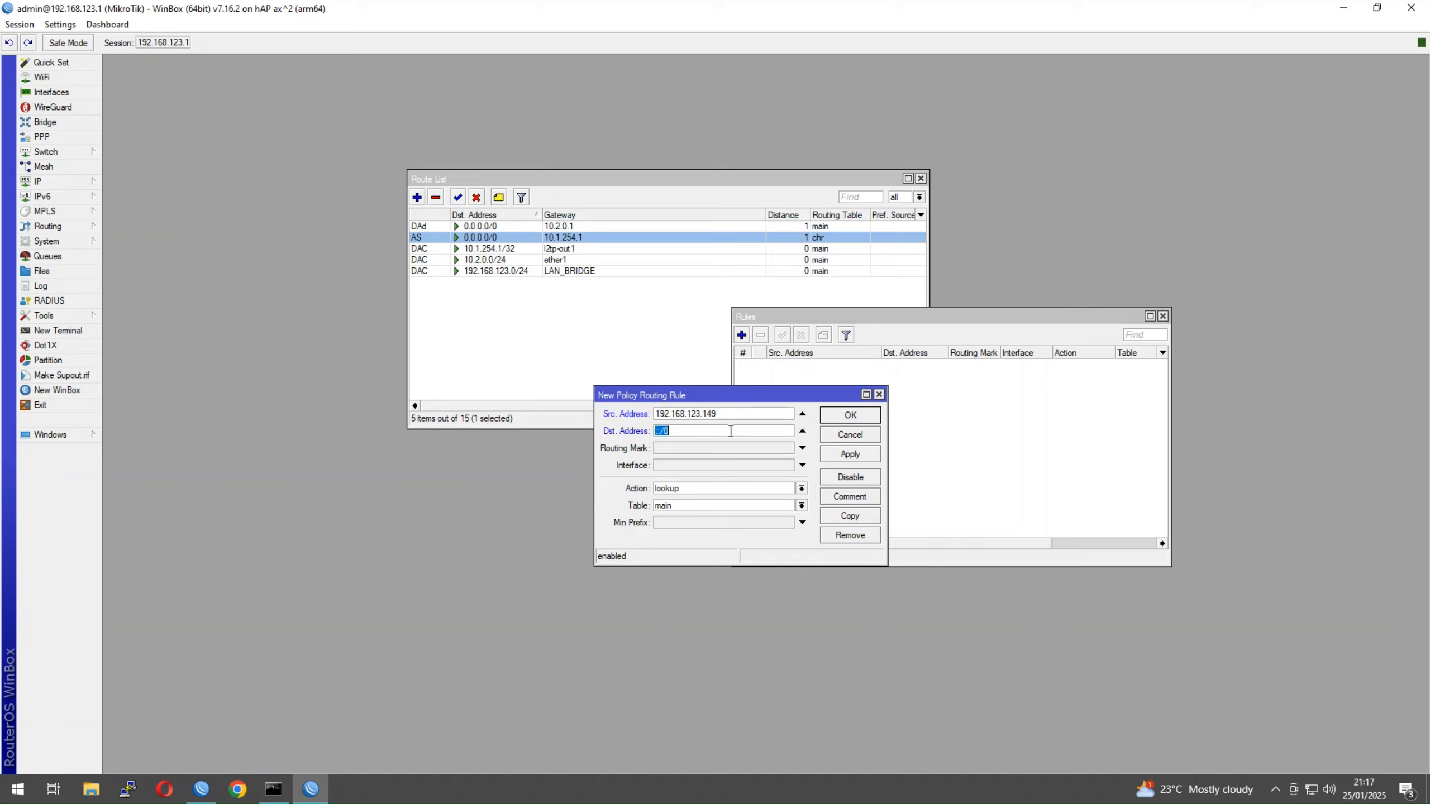
text(0.0.0.0/0)
- Set the rule's table to chr and its action to lookup only in table, save it and move the Rules window below the route list
click(675, 490)
click(676, 510)
click(677, 508)
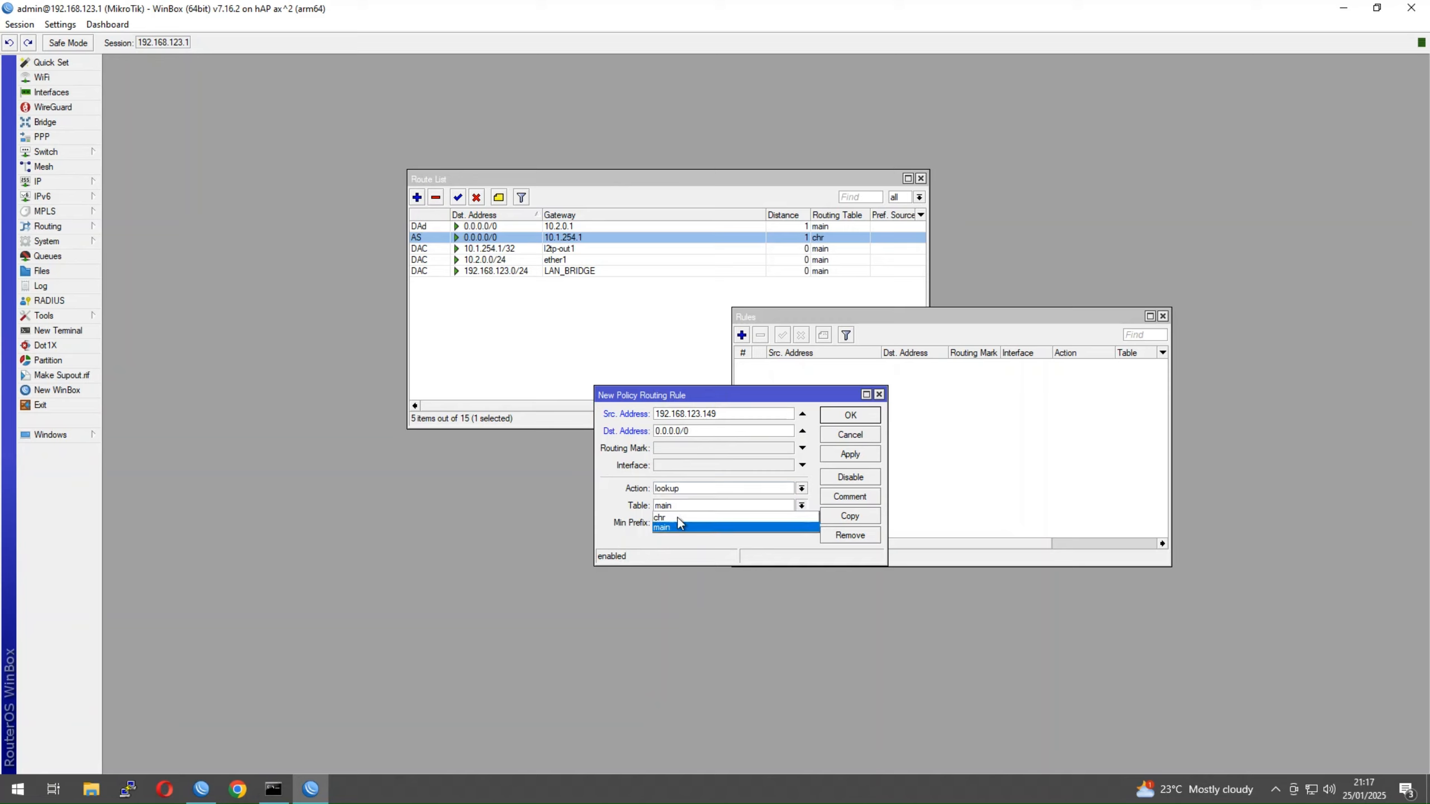
click(676, 518)
click(675, 489)
click(698, 521)
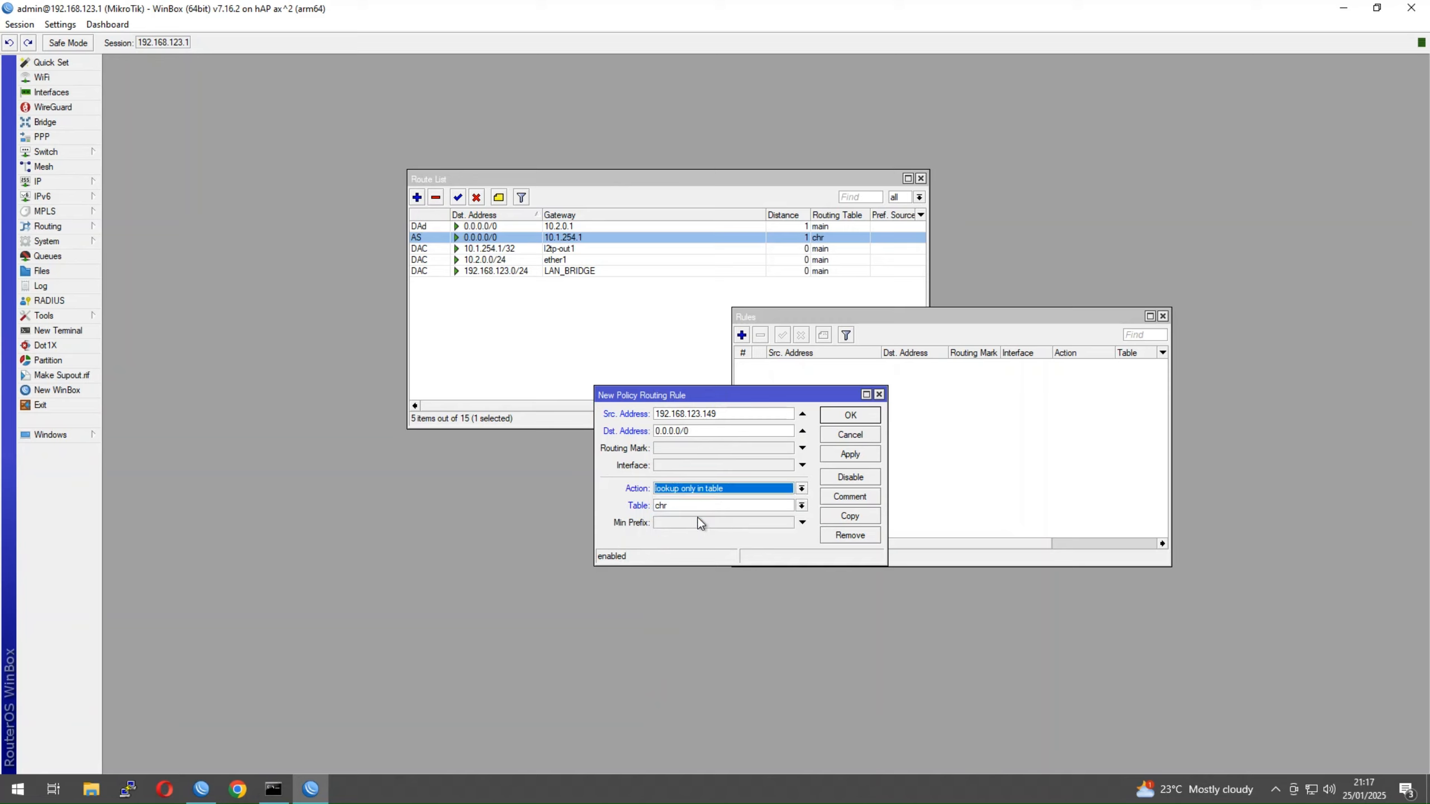
click(844, 419)
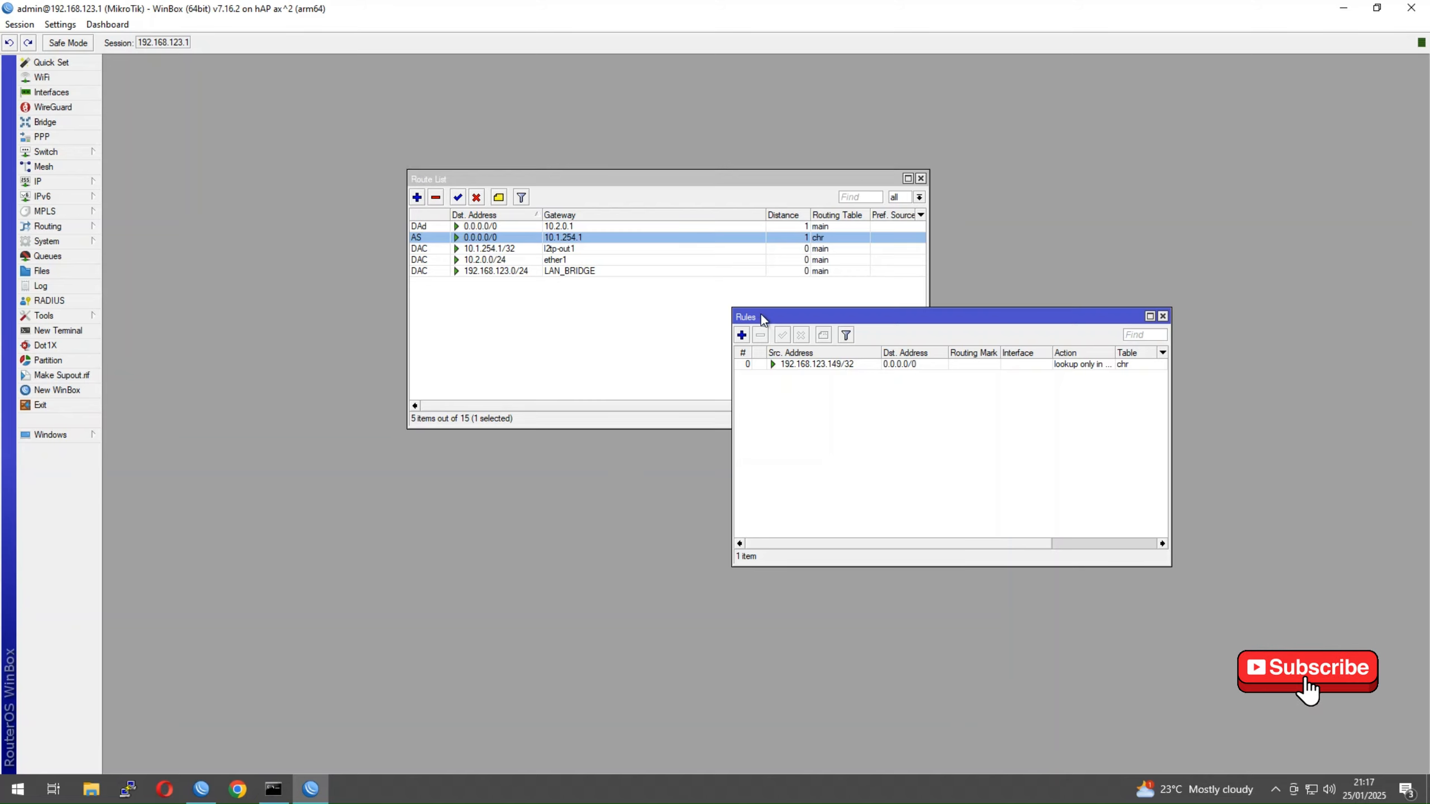
drag(761, 311, 770, 442)
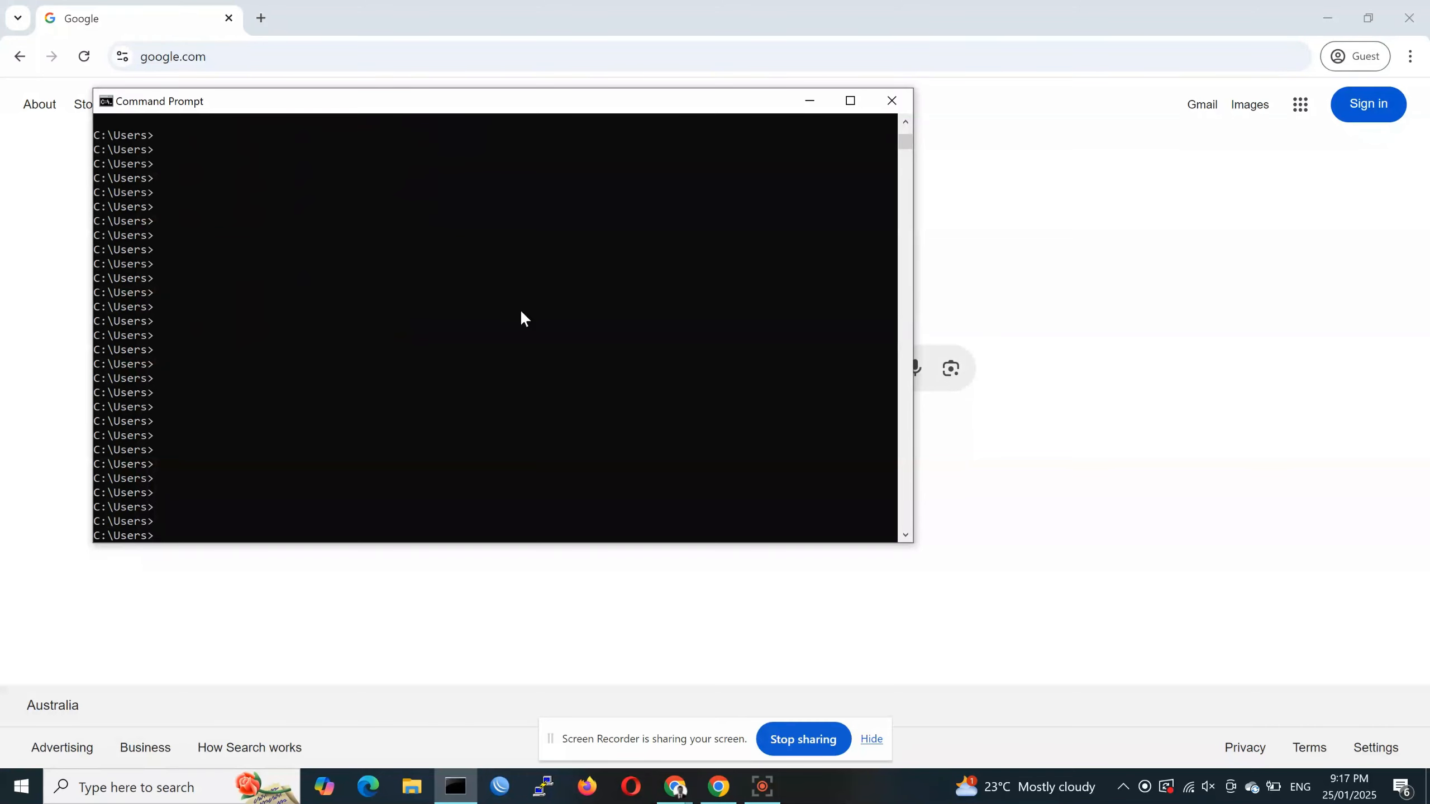
- In Command Prompt on the client PC, display the IP configuration and trace the route to 1.1.1.1 without name resolution
text(ipconfig)
key(Return)
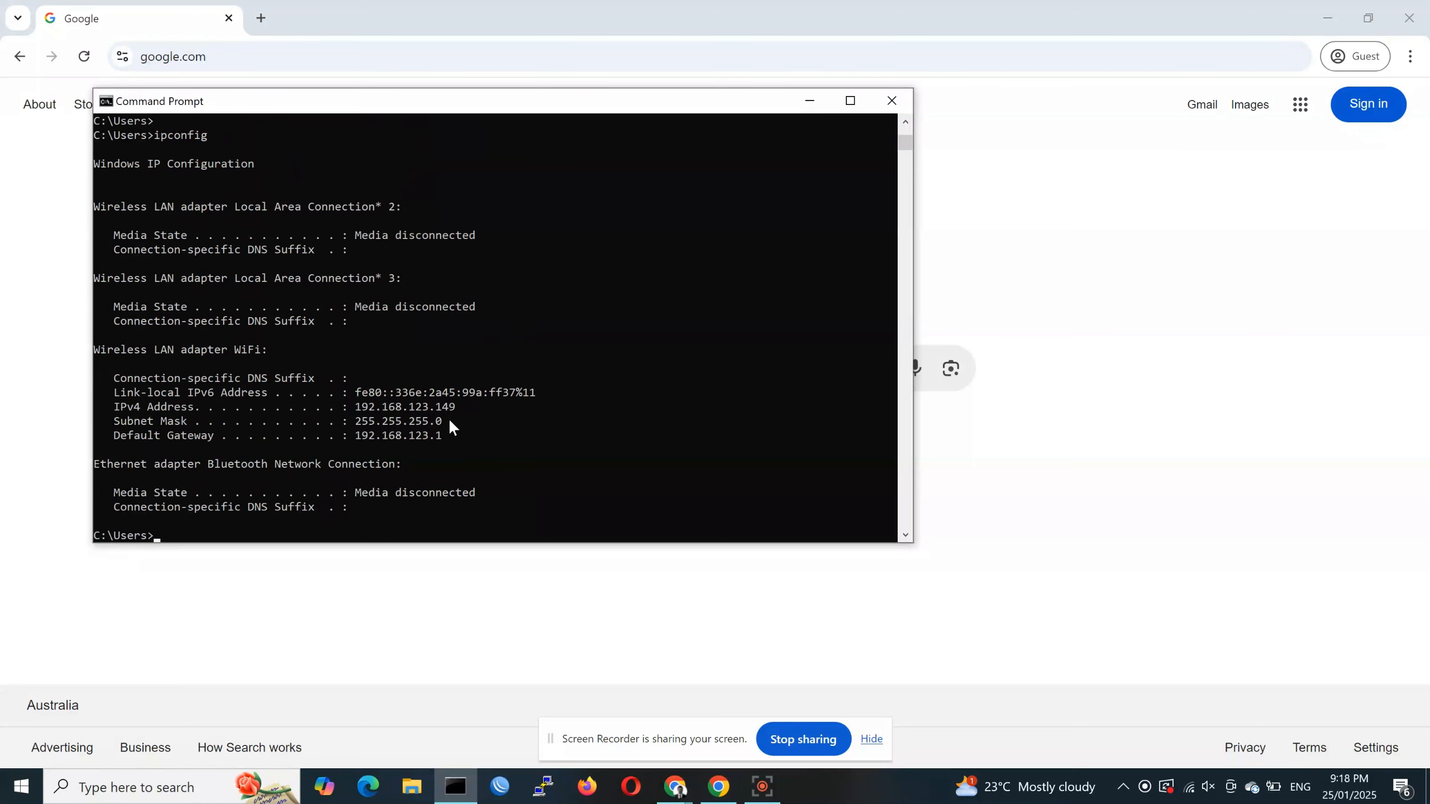
text(tracert -d 1.1.1.1)
key(Return)
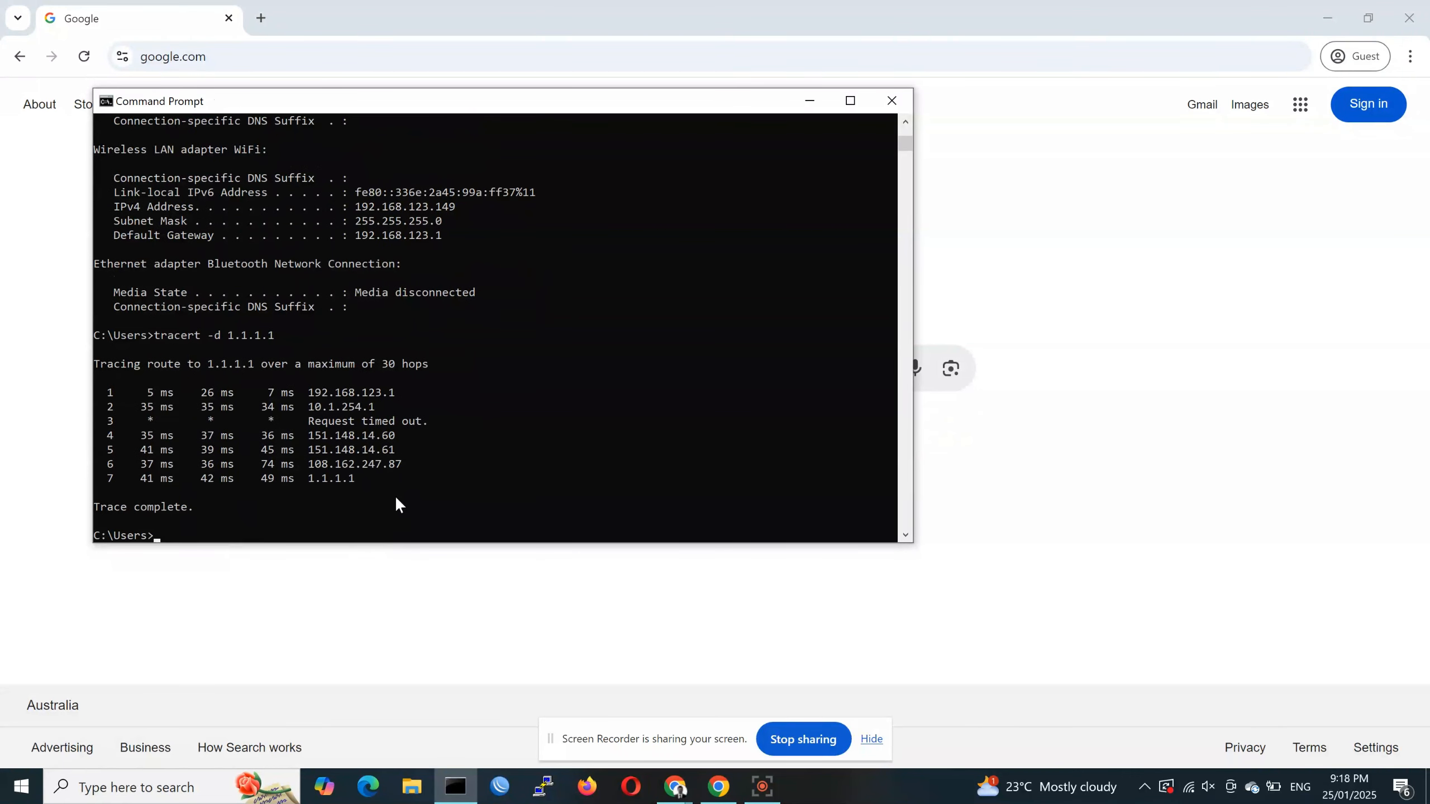
- Search Google in the client's Chrome browser for "my ip" and highlight the public IP address in the results
click(189, 59)
text(m)
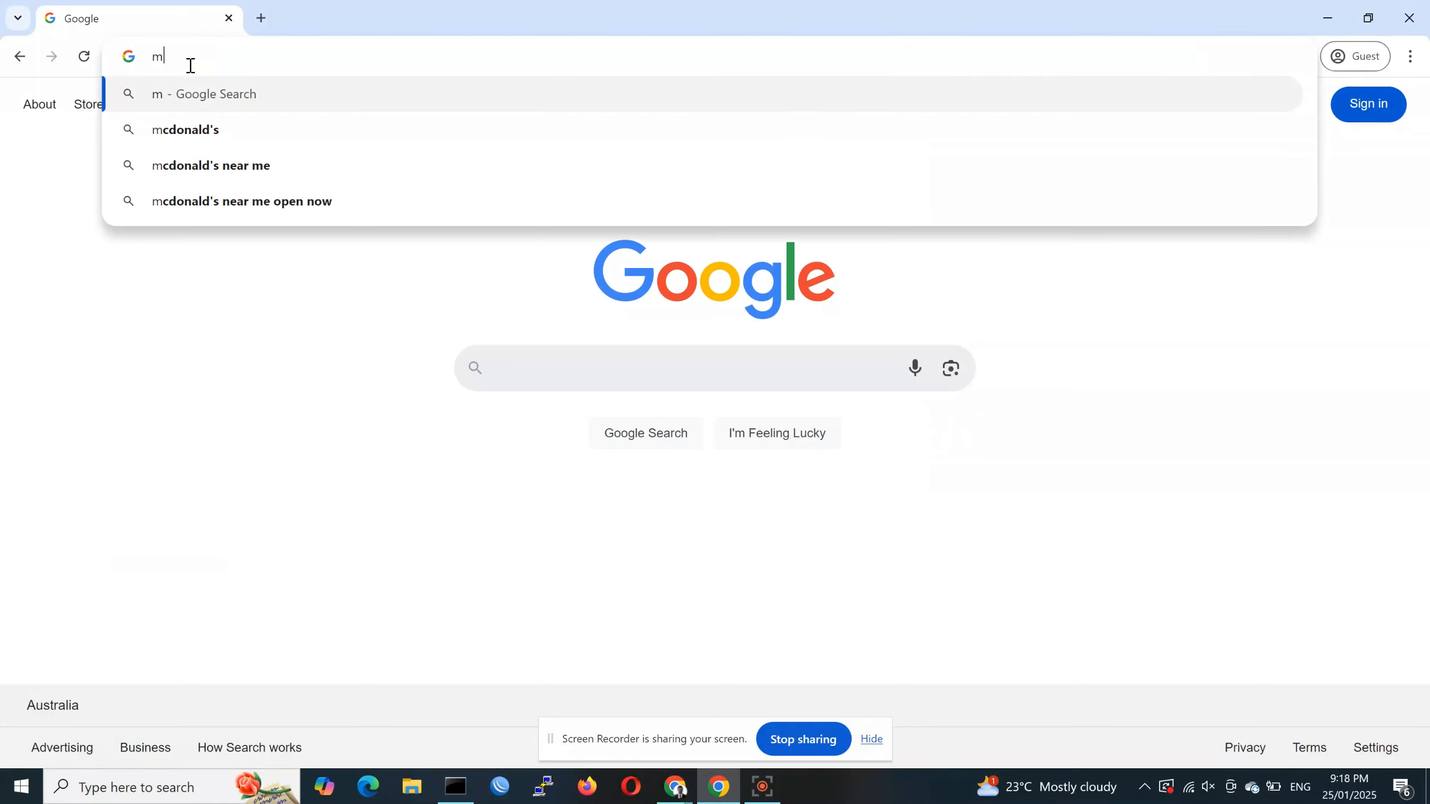
text(y ip)
key(Return)
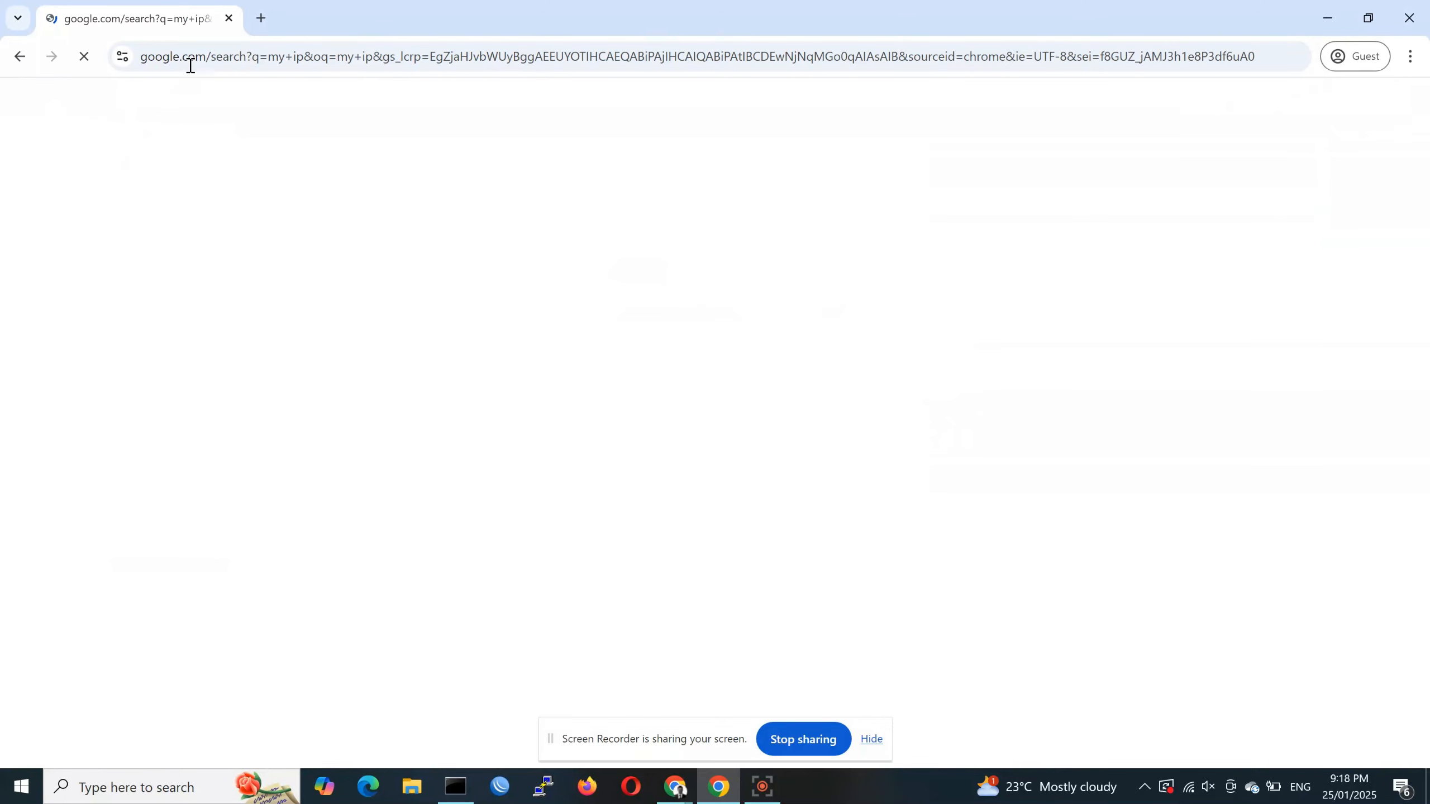
scroll(364, 496, down, 10)
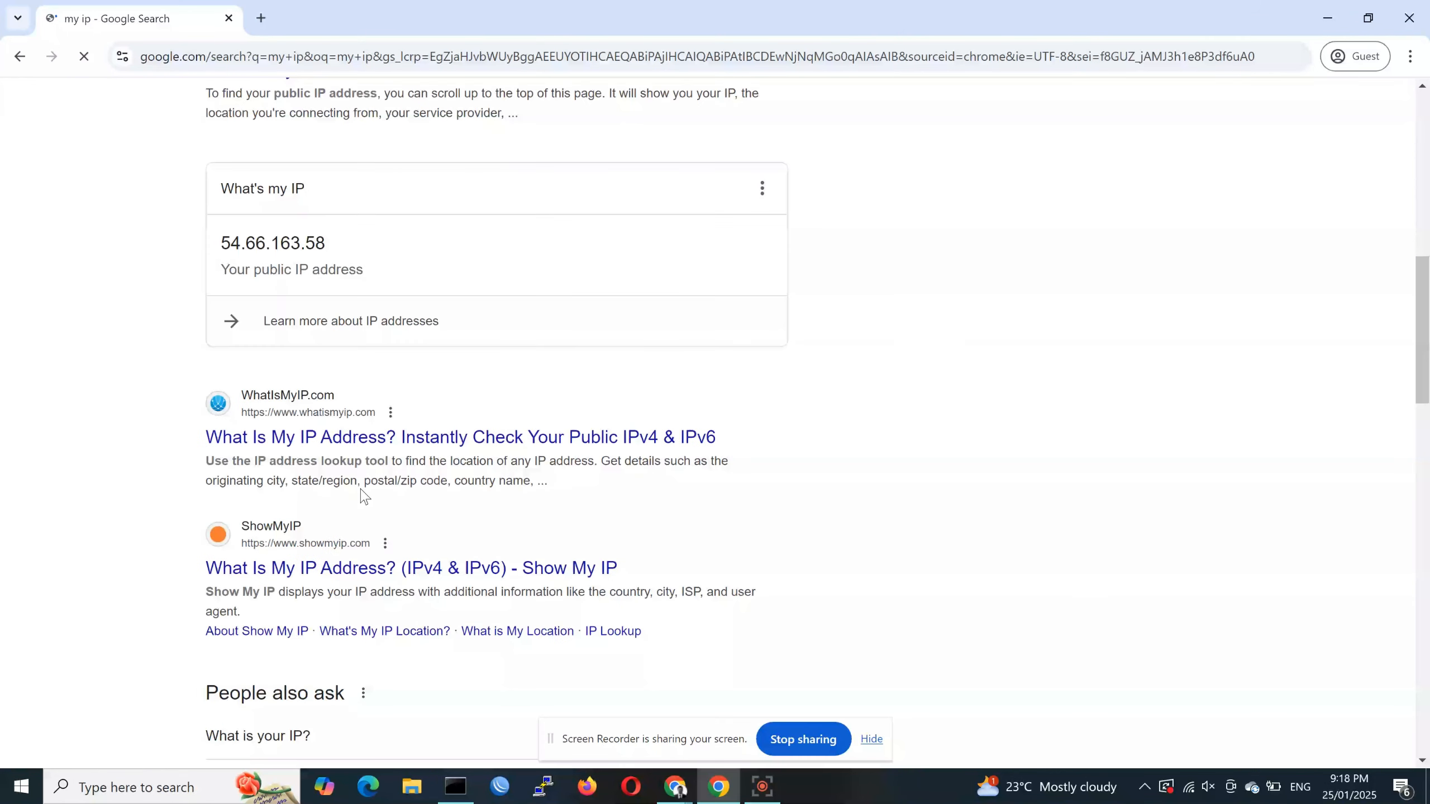
scroll(363, 496, down, 1)
scroll(363, 498, up, 2)
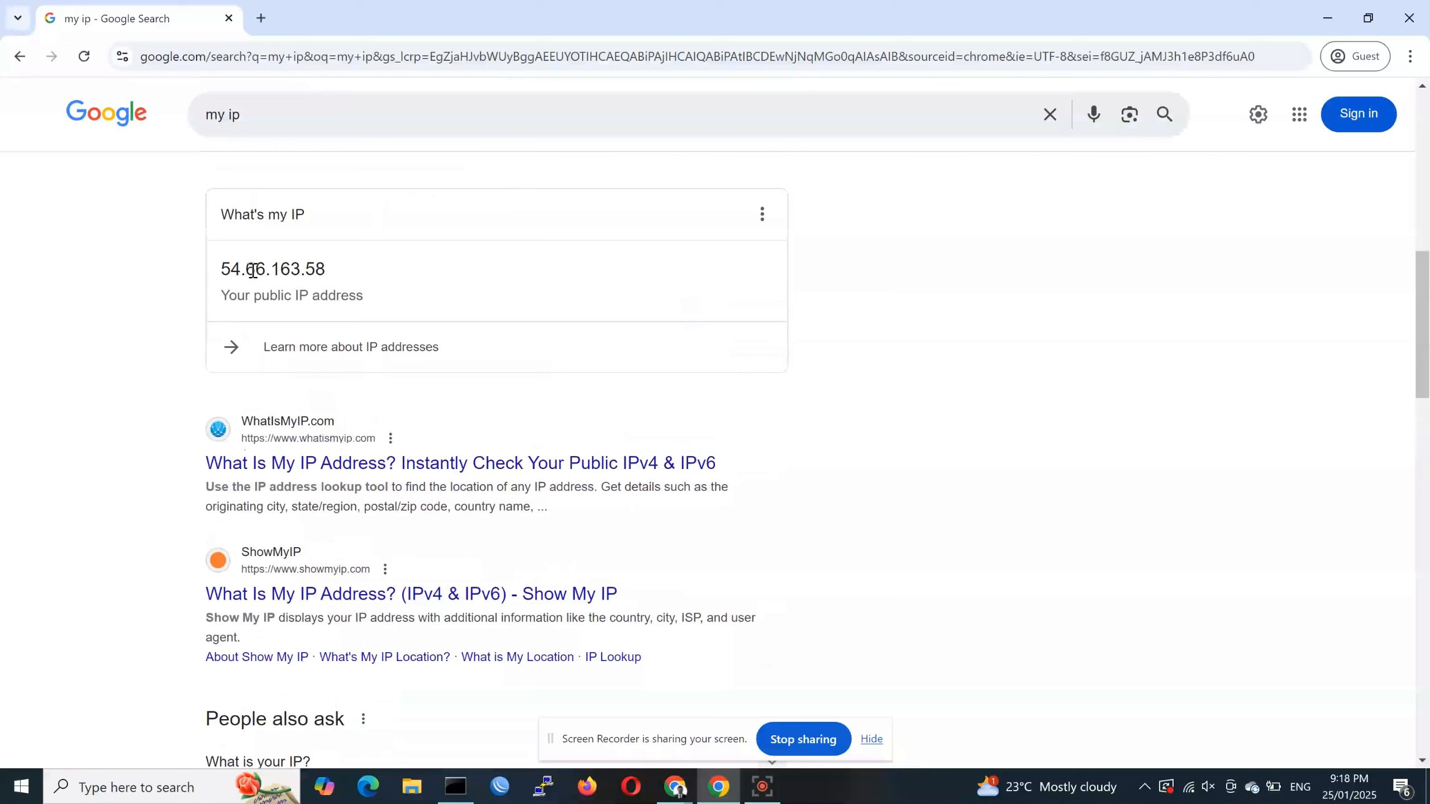
double_click(253, 270)
click(324, 271)
drag(321, 271, 223, 273)
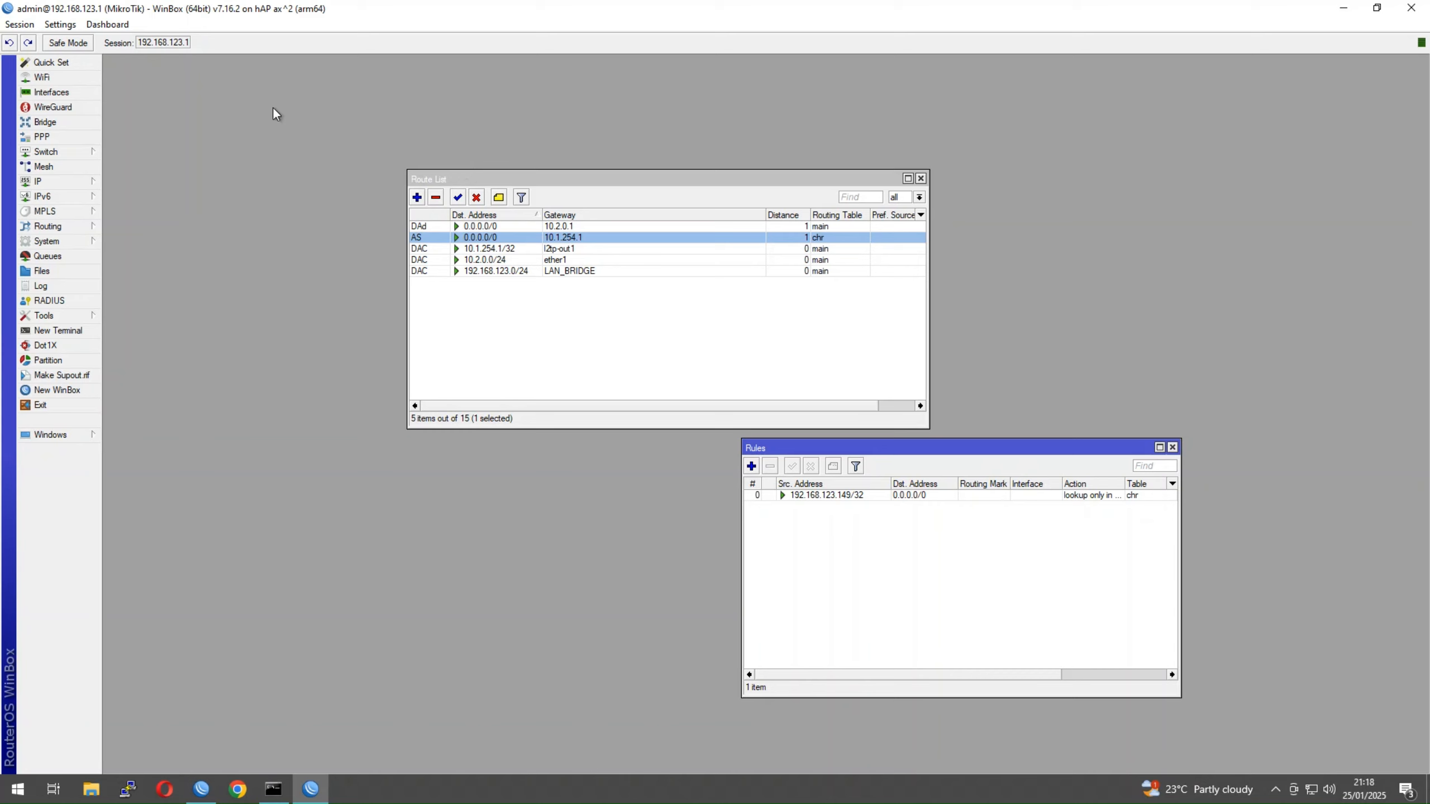
- Switch to WinBox and disable the routing rule for source 192.168.123.149/32
click(795, 495)
click(811, 466)
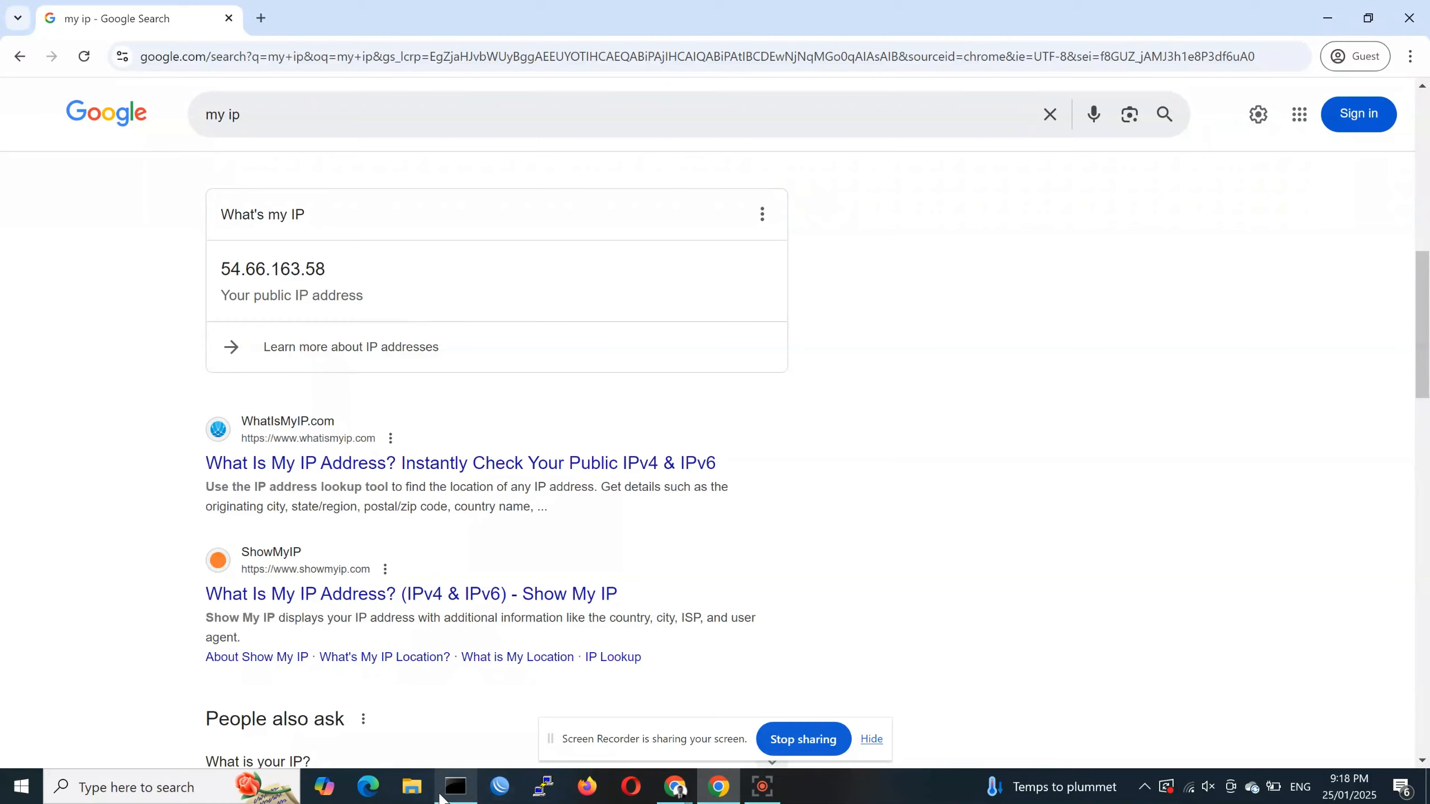
- On the client PC, rerun the trace to 1.1.1.1 in Command Prompt and reload the "my ip" search in Chrome
click(455, 787)
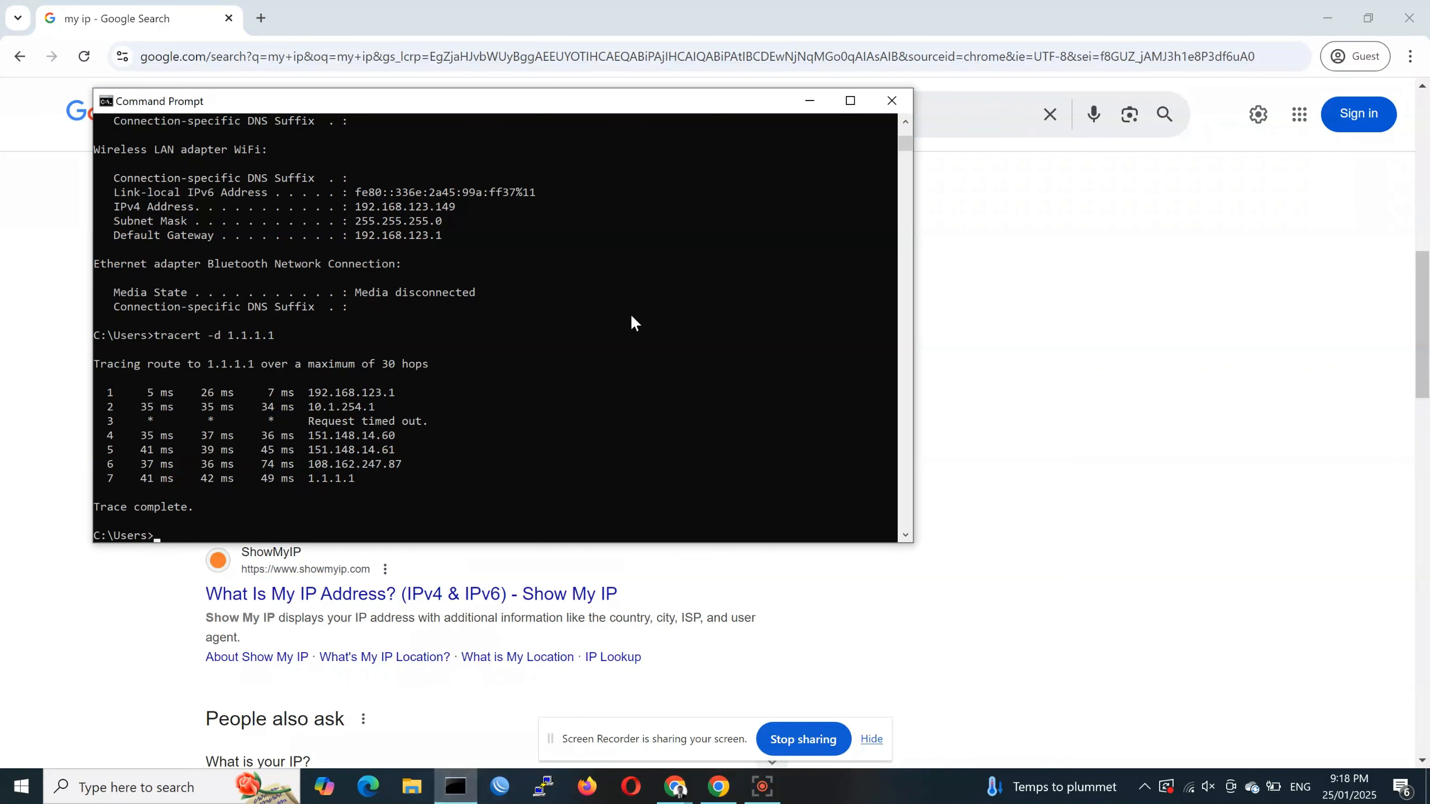
key(Up)
key(Return)
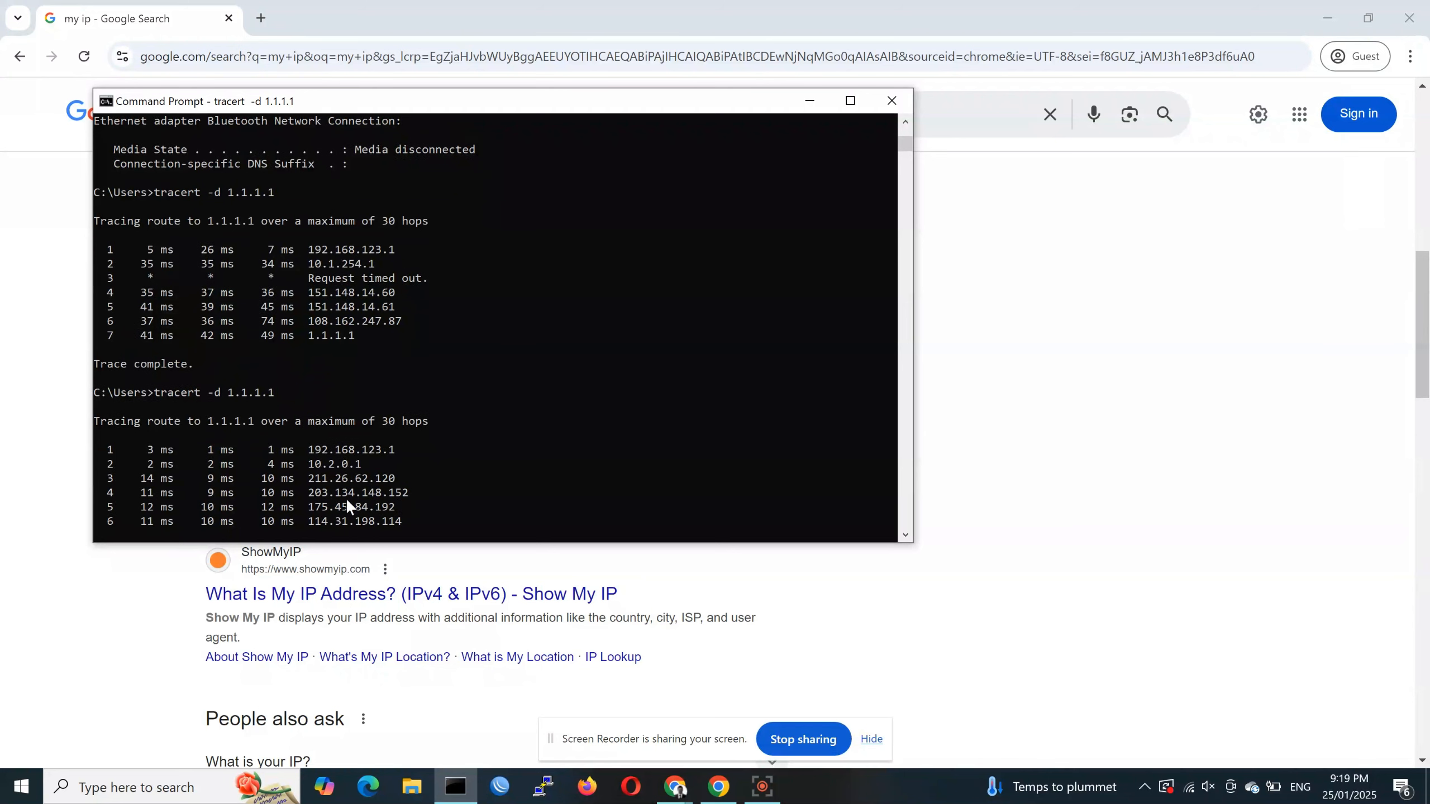
click(150, 55)
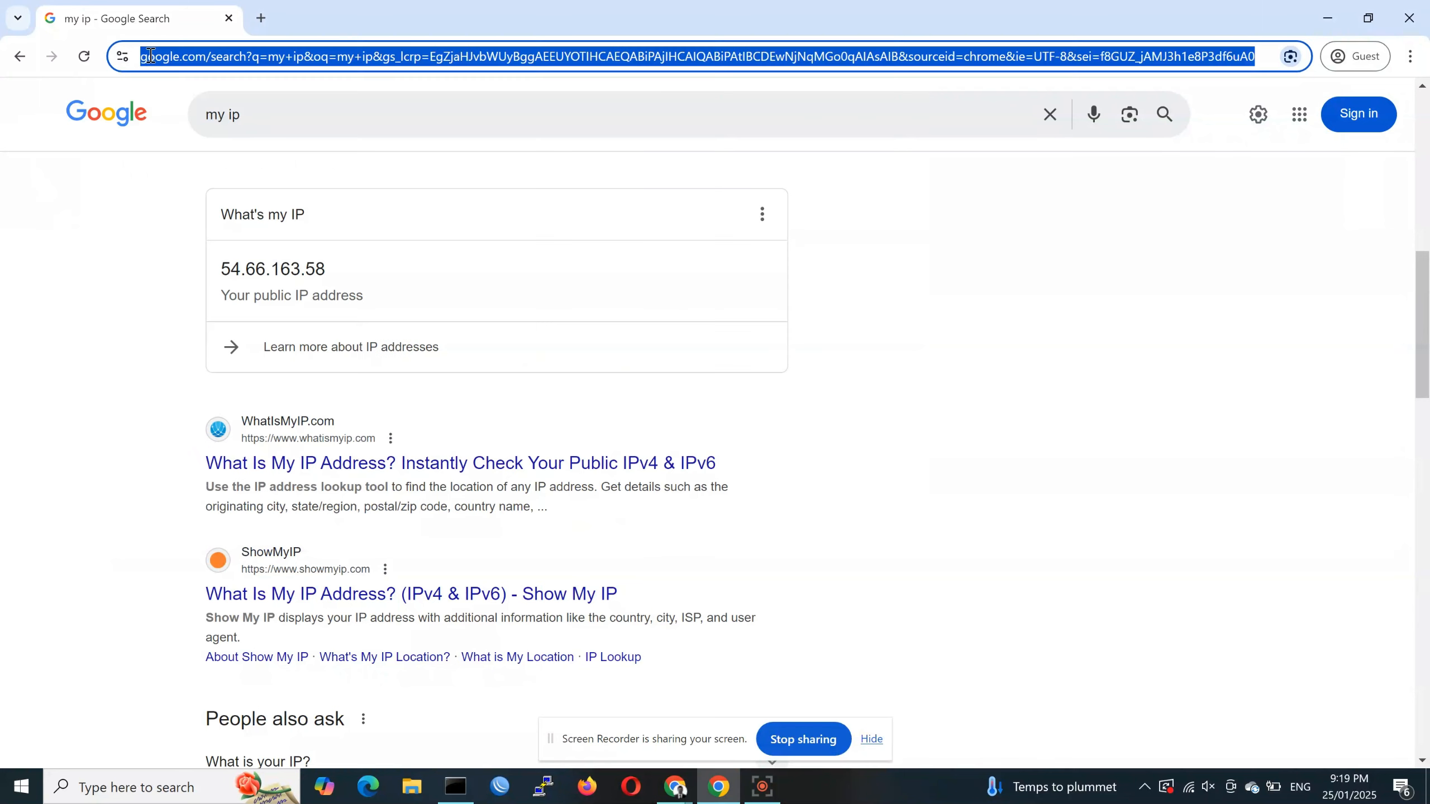
key(Return)
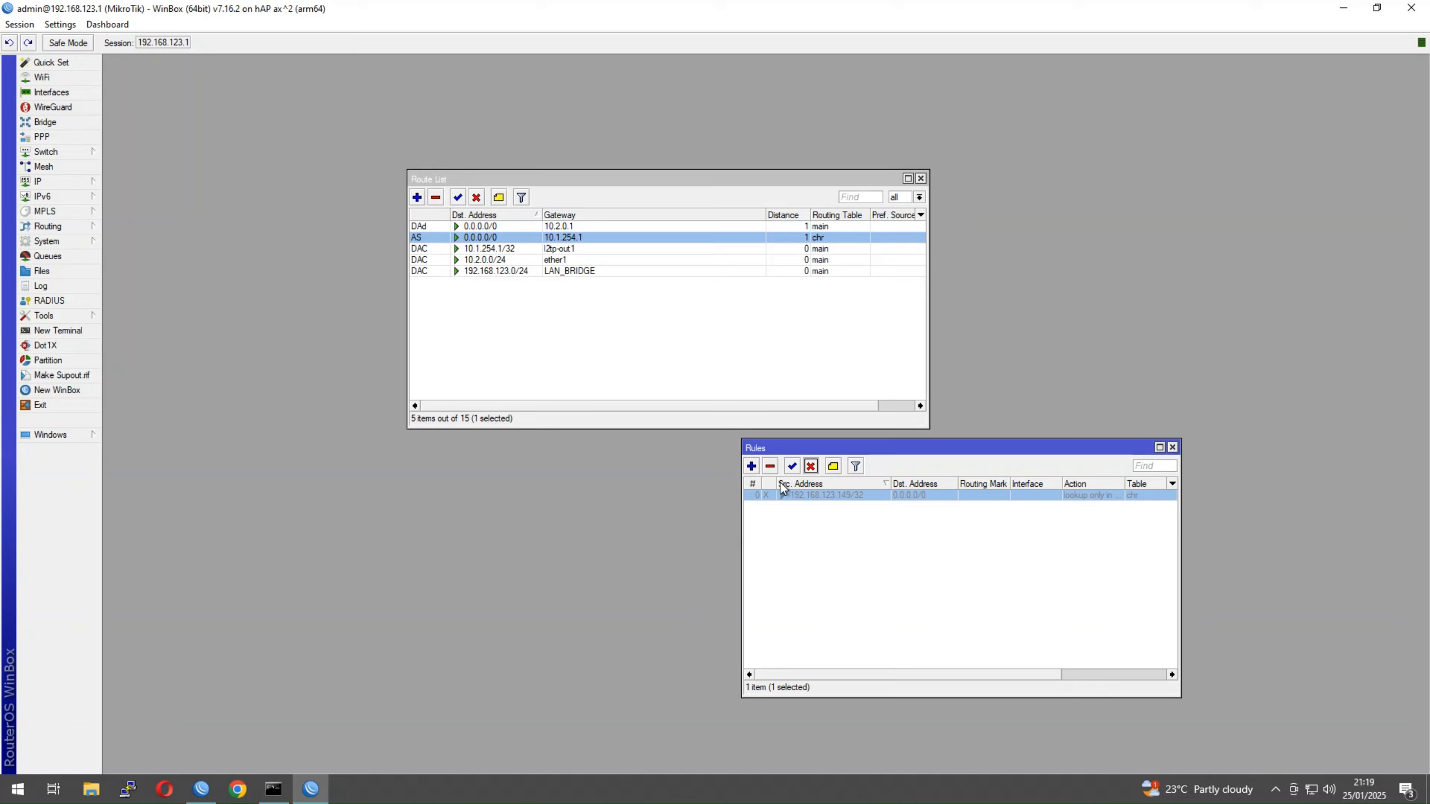
- Re-enable the 192.168.123.149/32 routing rule in WinBox and place the Rules window directly beneath the route list
click(792, 465)
drag(882, 450, 603, 441)
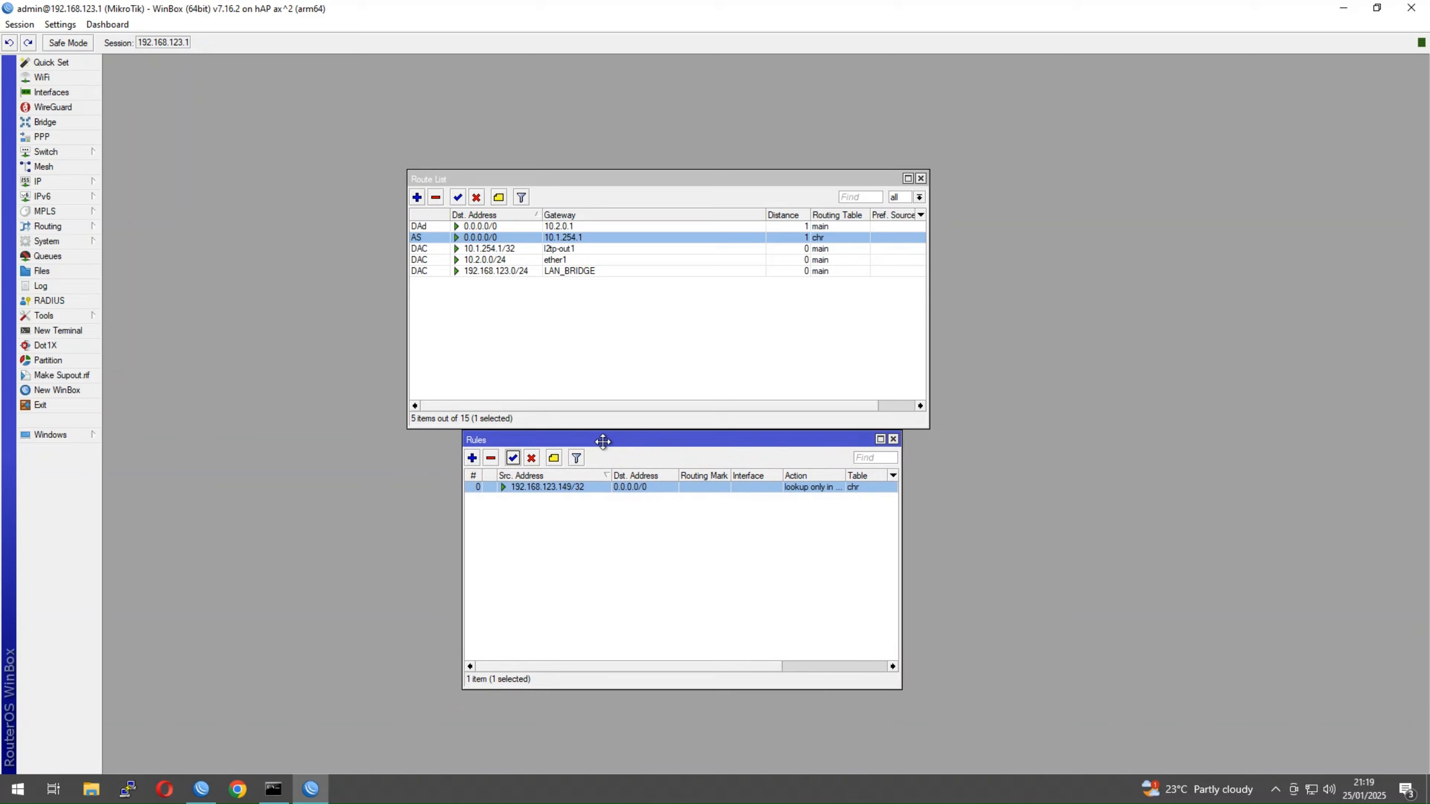